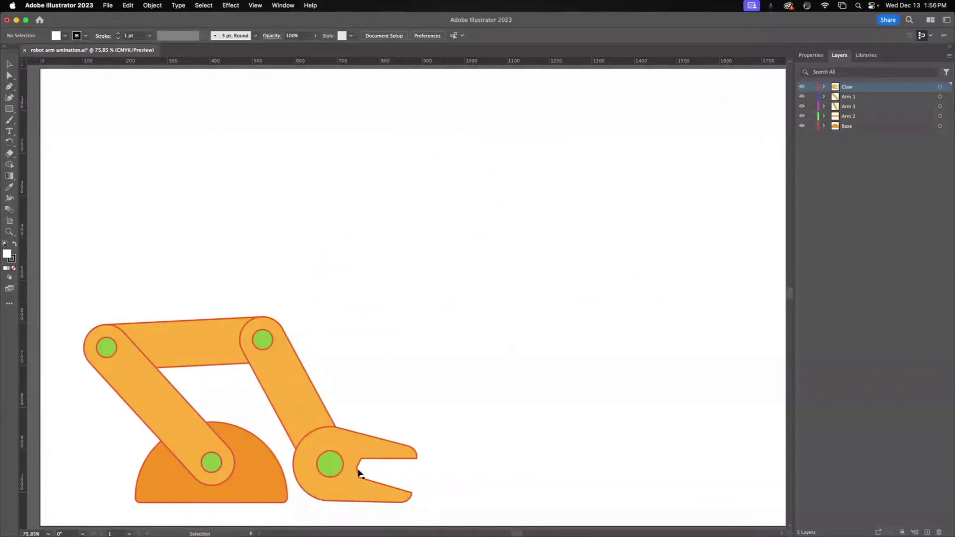
- Inspect the Illustrator artwork by toggling outline view and the Claw, Arm 1, Arm 3, Arm 2 and Base layers' visibility
key("super+y")
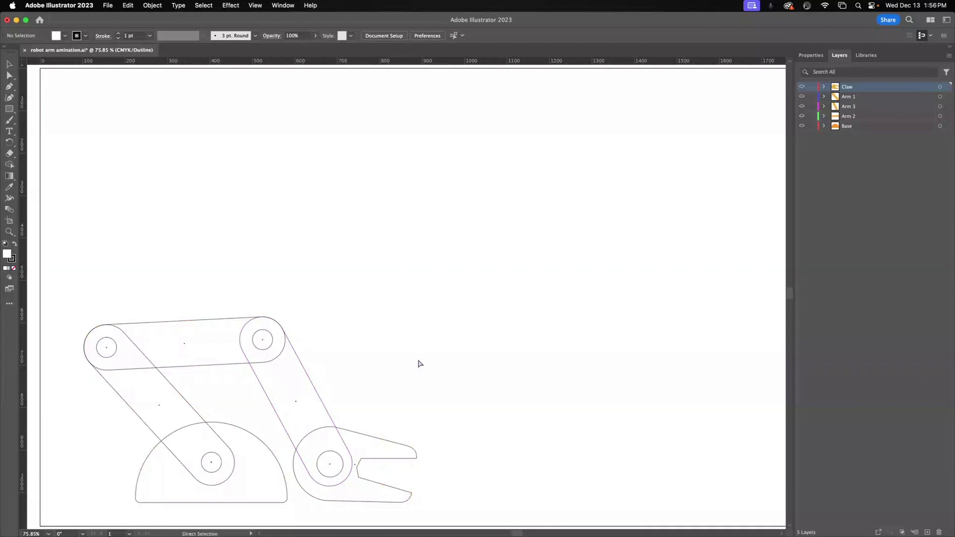
key("super+y")
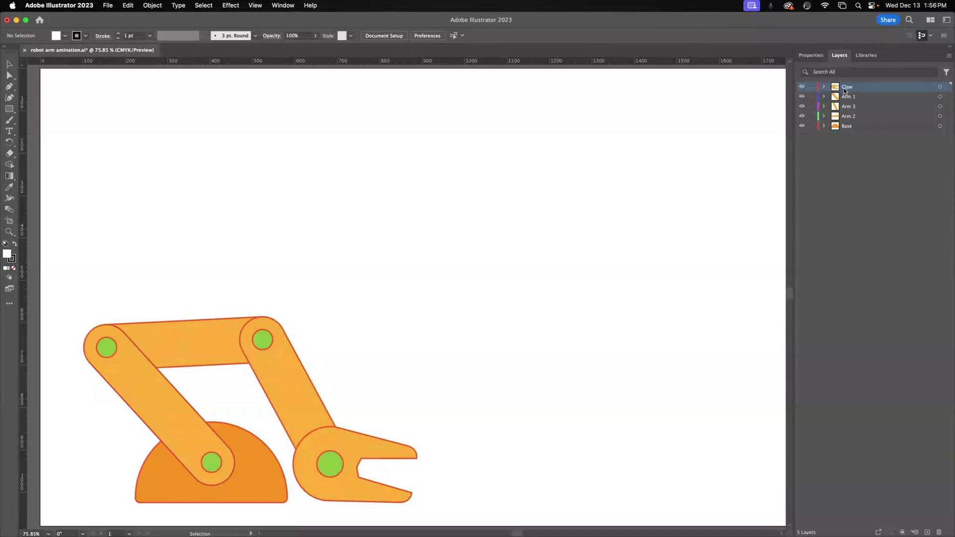
left_click(802, 87)
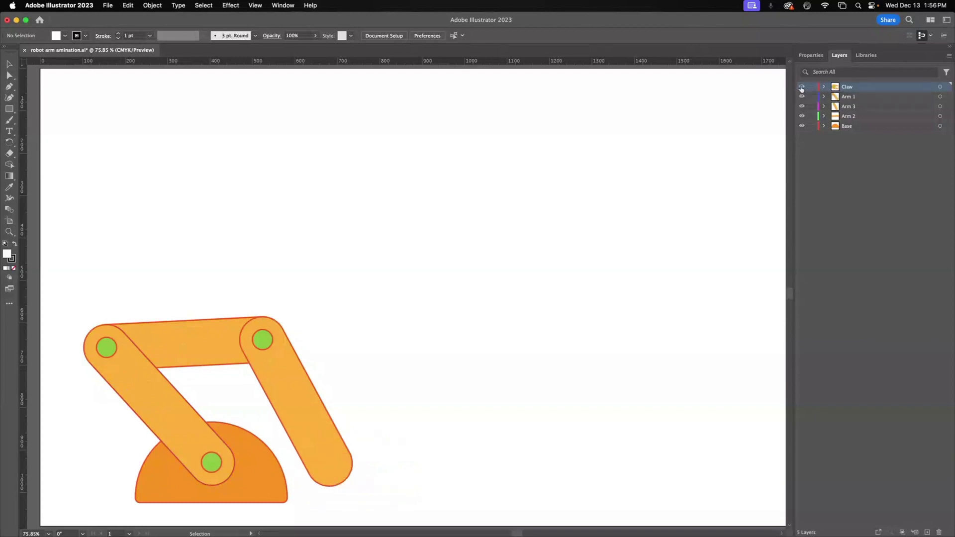
left_click(801, 87)
left_click(802, 98)
left_click(802, 98)
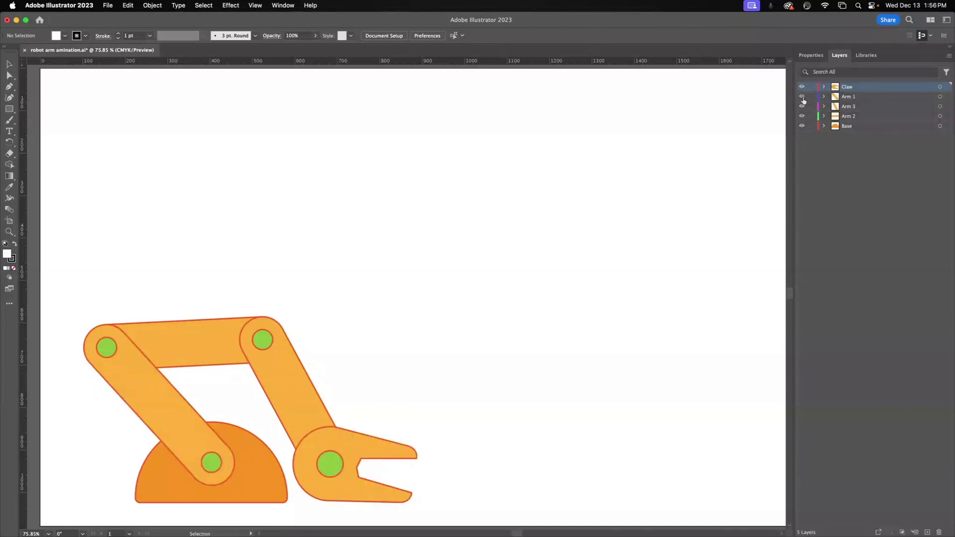
left_click(803, 107)
left_click(803, 106)
left_click(802, 116)
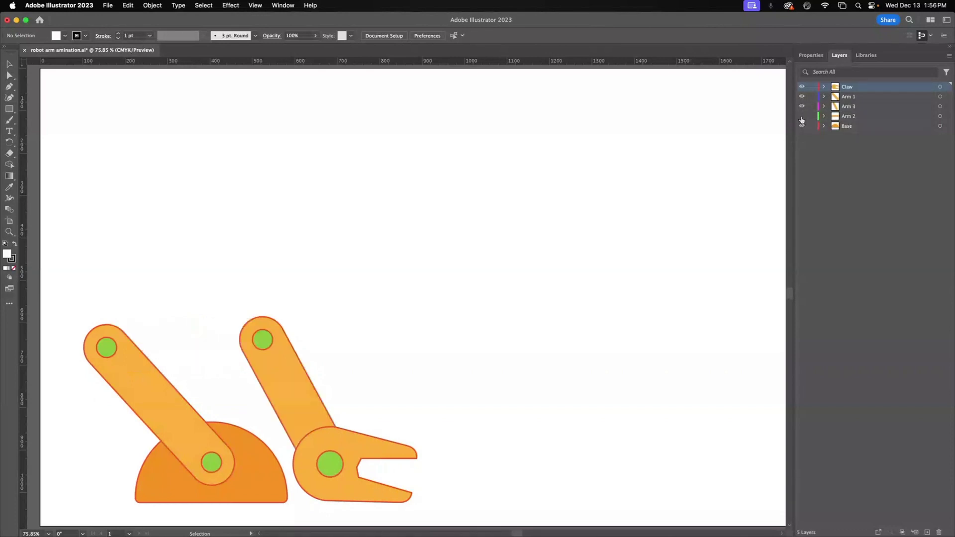
left_click(802, 116)
left_click(802, 126)
left_click(802, 126)
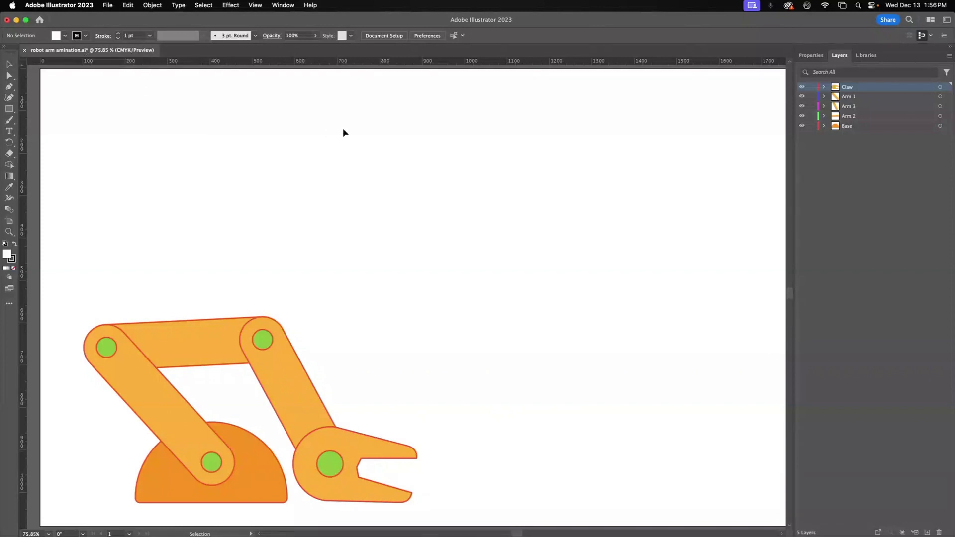
- Bring After Effects forward and hide Illustrator with Illustrator > Hide Illustrator
mouse_move(492, 525)
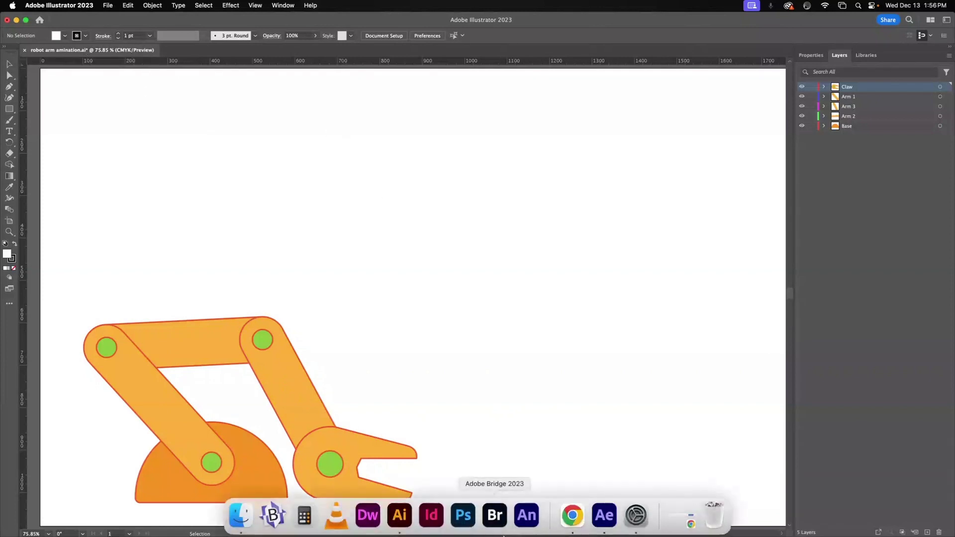
left_click(607, 521)
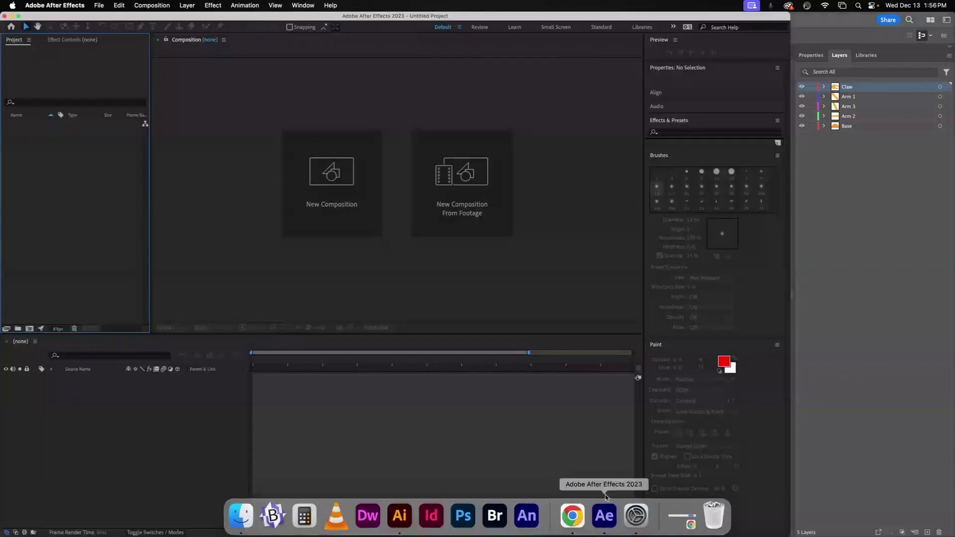
left_click(819, 23)
left_click(59, 5)
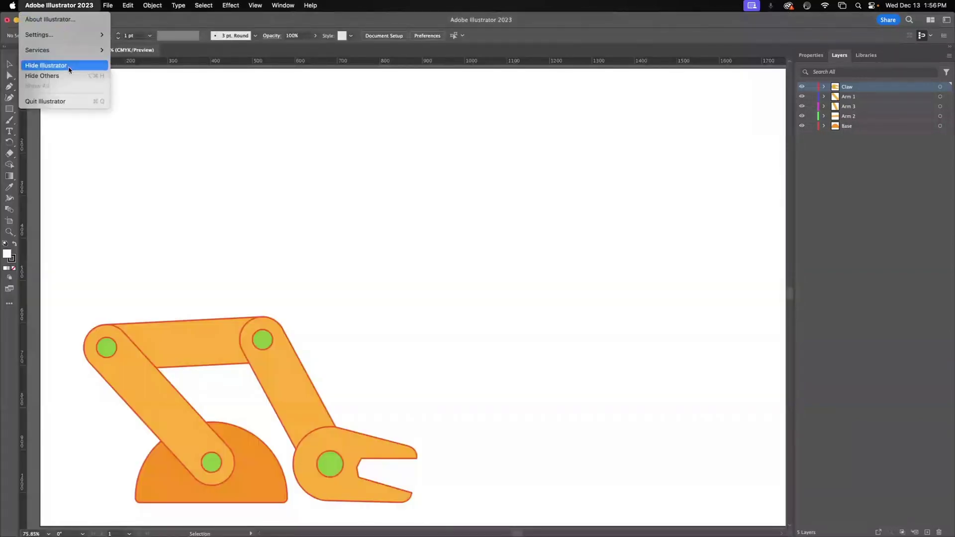
left_click(69, 69)
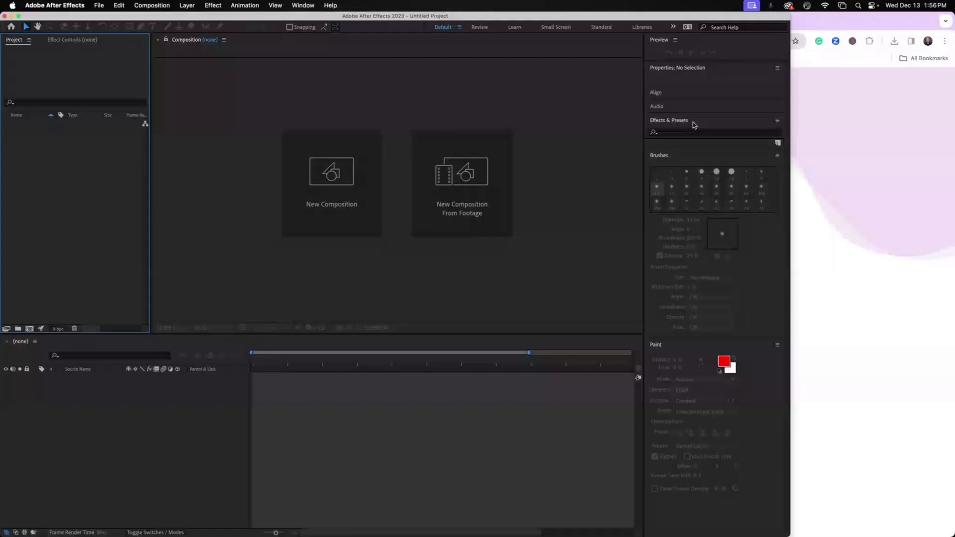
- Hide the browser and place the Finder Downloads window beside After Effects
left_click(843, 32)
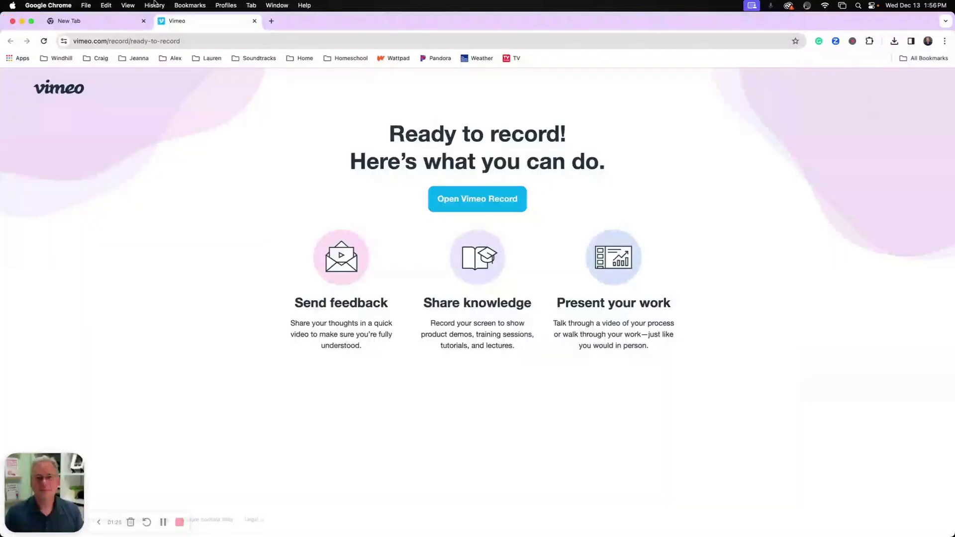
key("super+h")
left_click(898, 127)
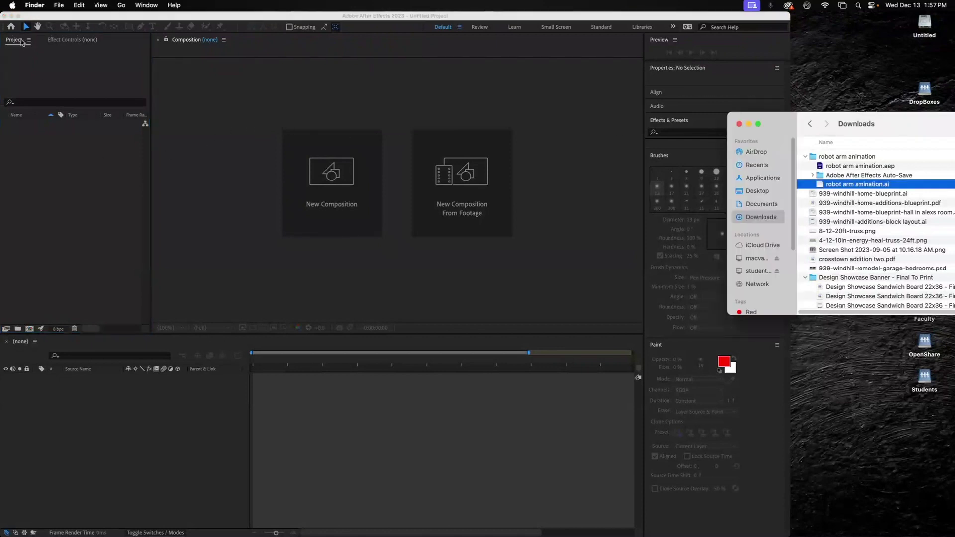
left_click(45, 165)
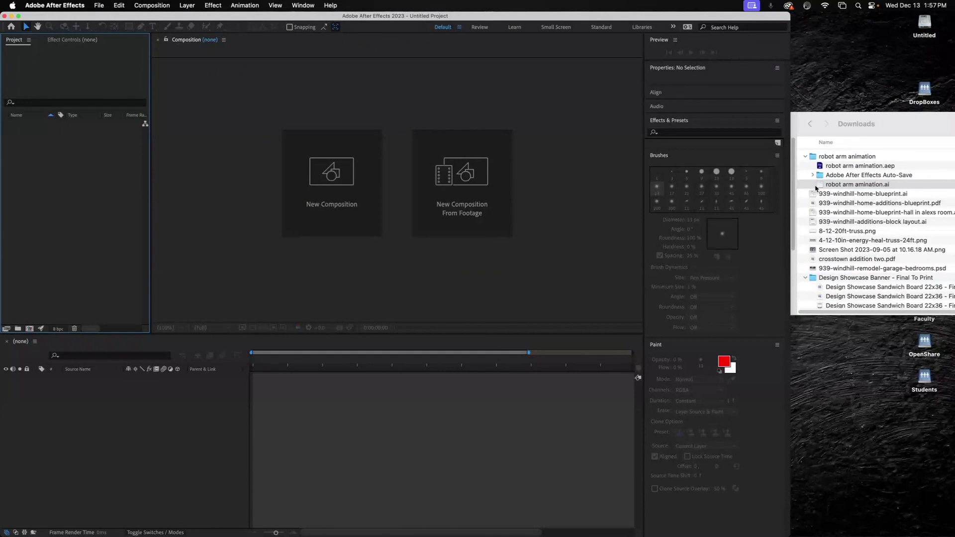
- Import robot arm amination.ai with Import Kind Composition, then widen the After Effects window to fill the screen
left_click_drag(822, 187, 57, 218)
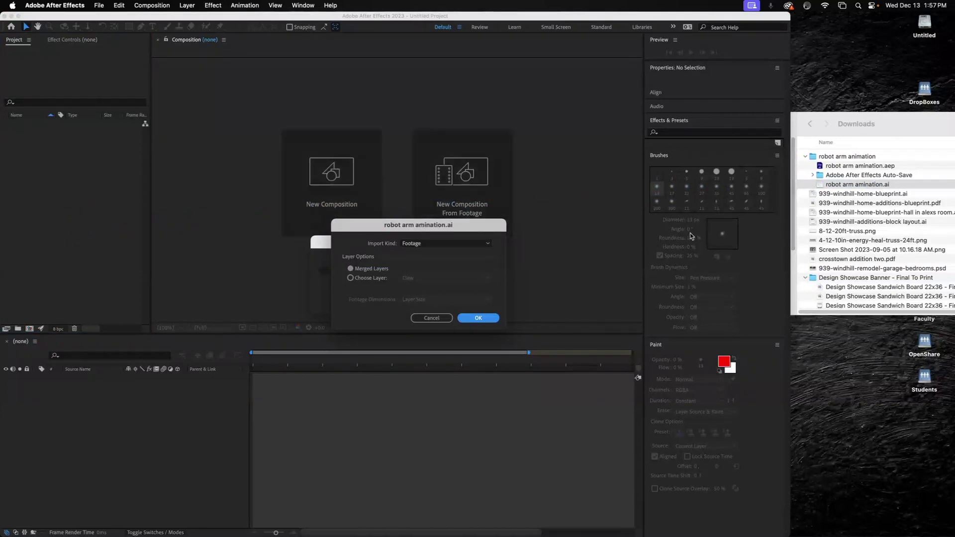
left_click(417, 245)
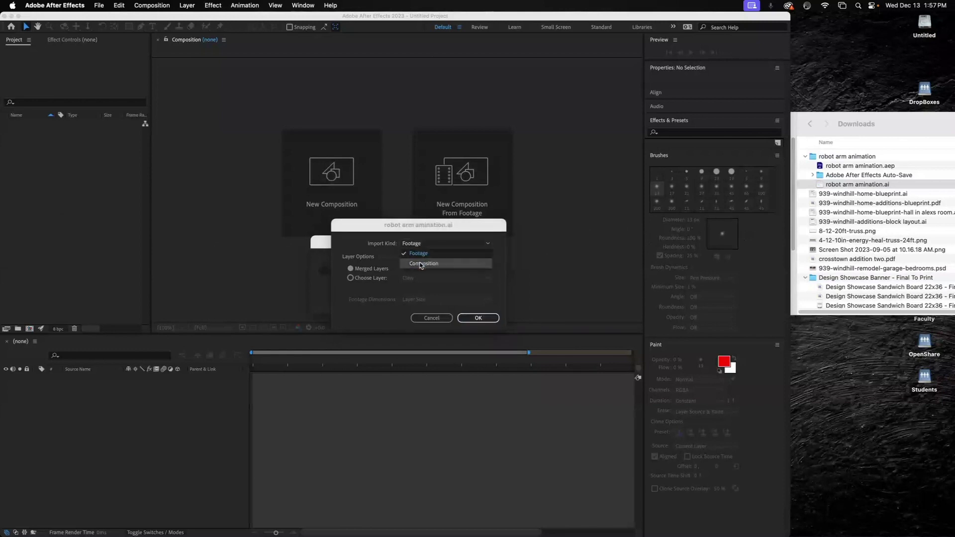
left_click(428, 266)
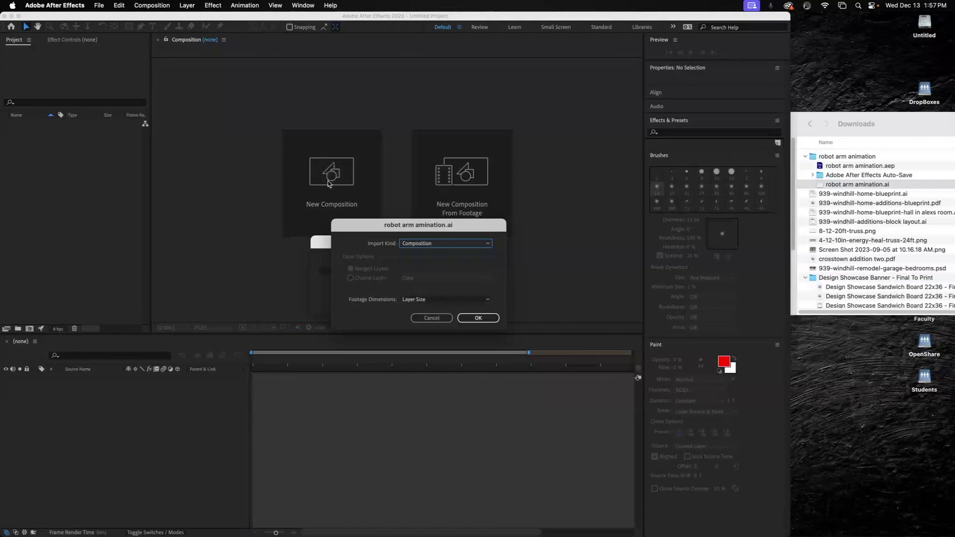
left_click(489, 321)
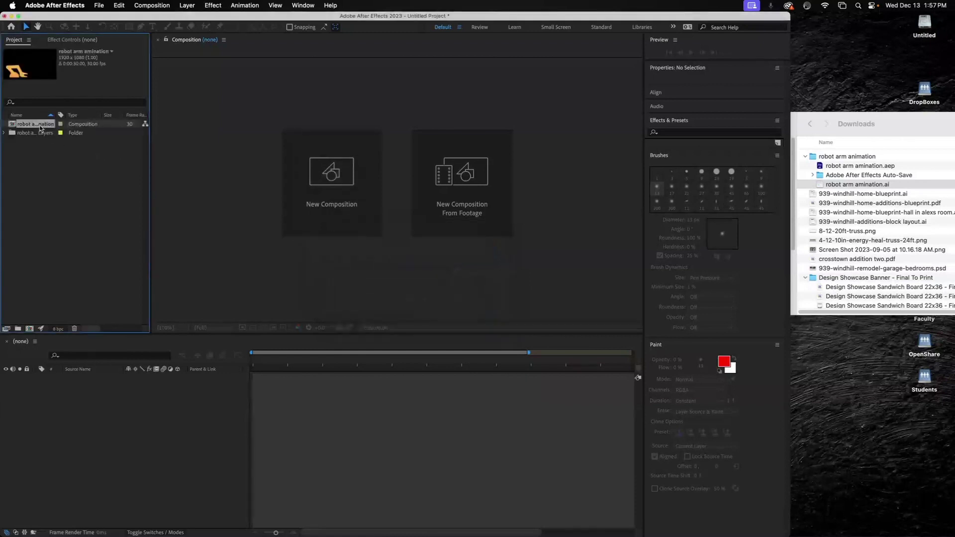
left_click_drag(789, 250, 952, 250)
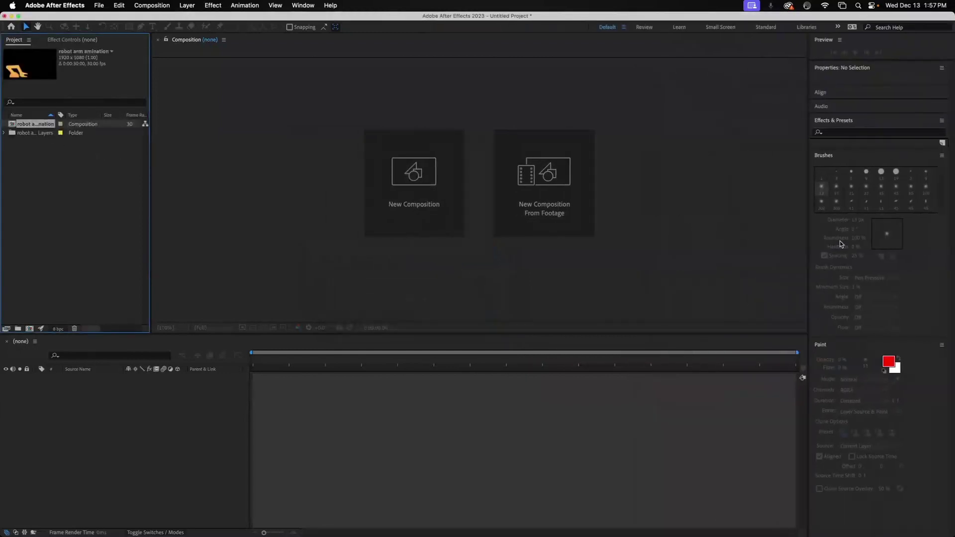
- Open the robot arm amination comp and set its Composition Settings background colour to white (FFFFFF)
double_click(12, 125)
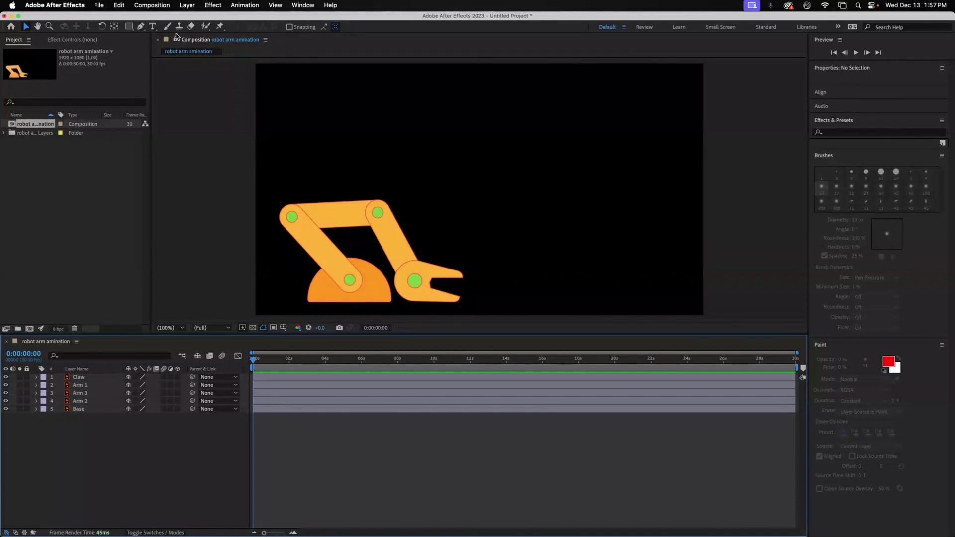
key("super+k")
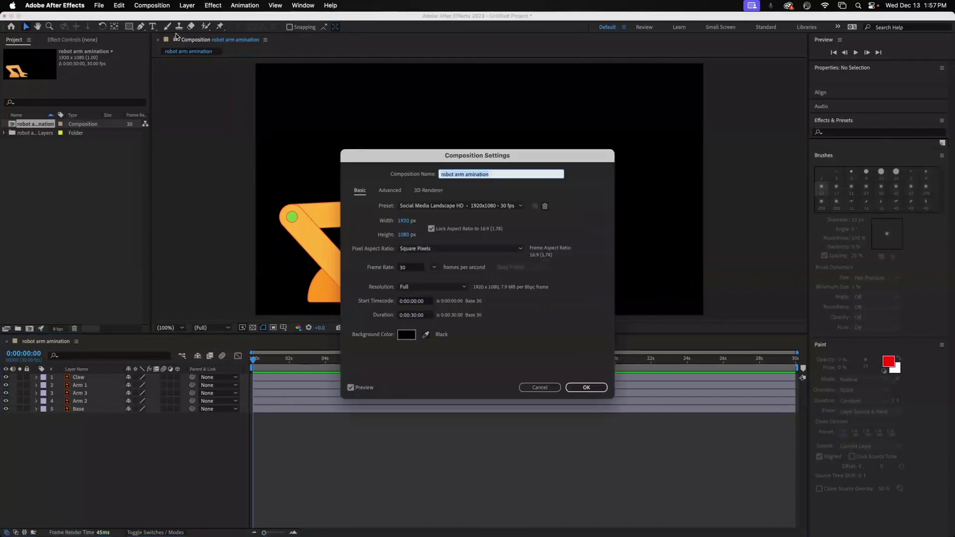
left_click(410, 340)
left_click_drag(387, 249, 367, 223)
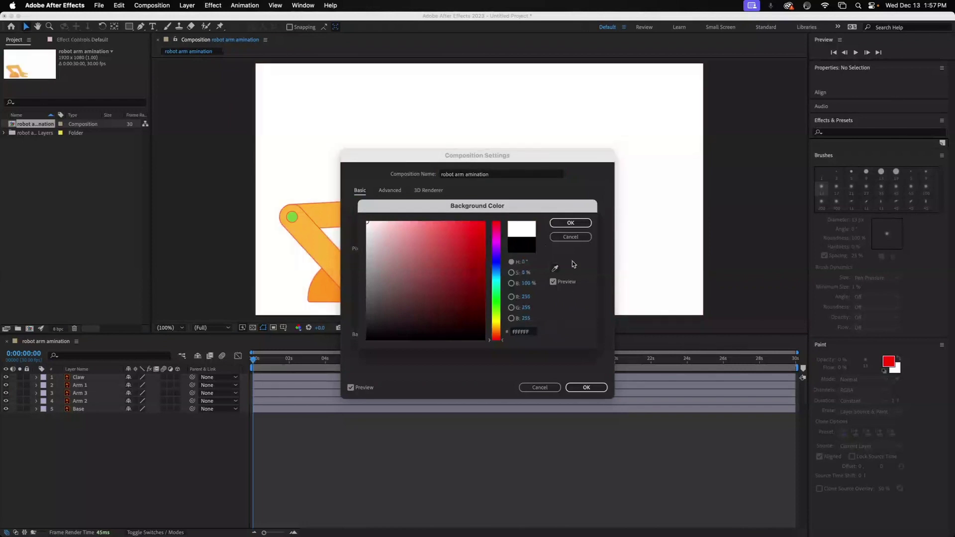
left_click(570, 223)
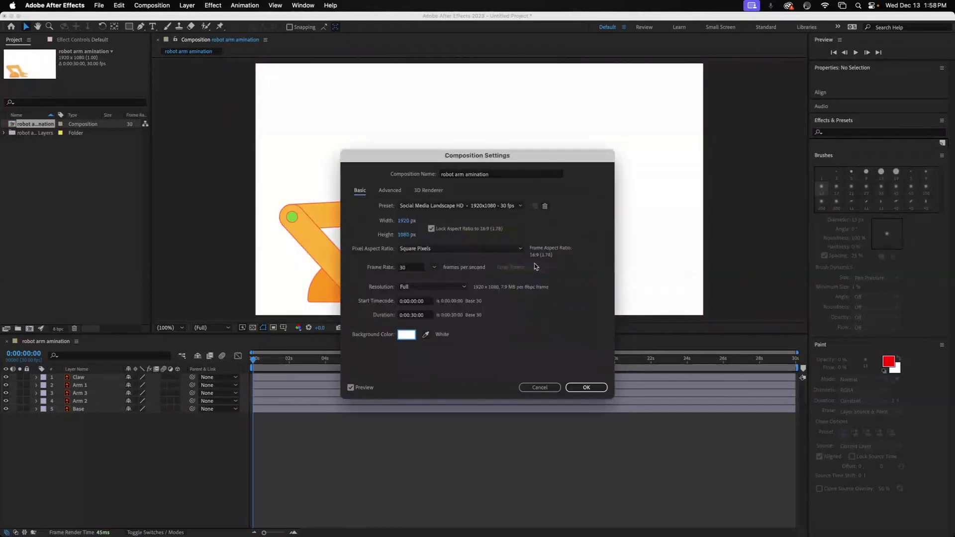
left_click(586, 388)
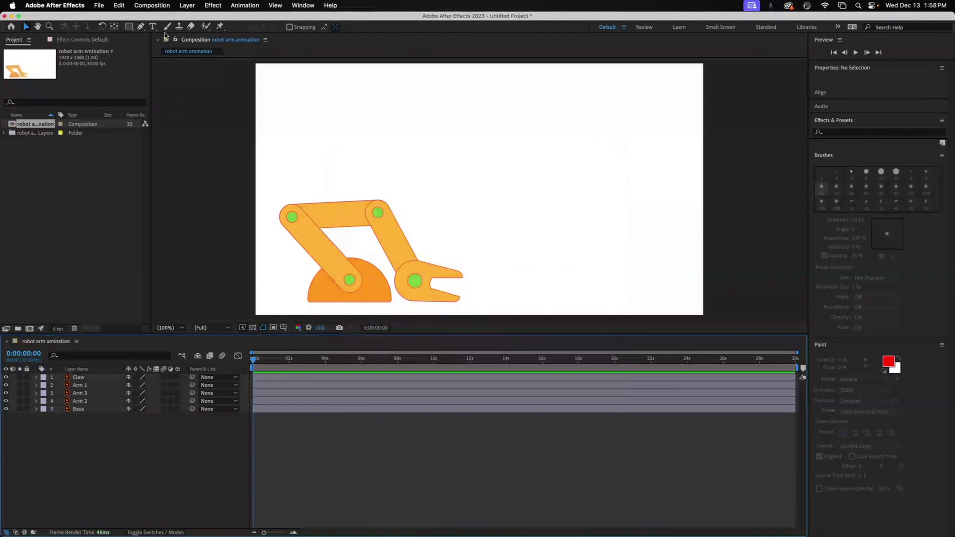
- Draw a rectangle covering the whole composition with no outline and a white fill
left_click(129, 28)
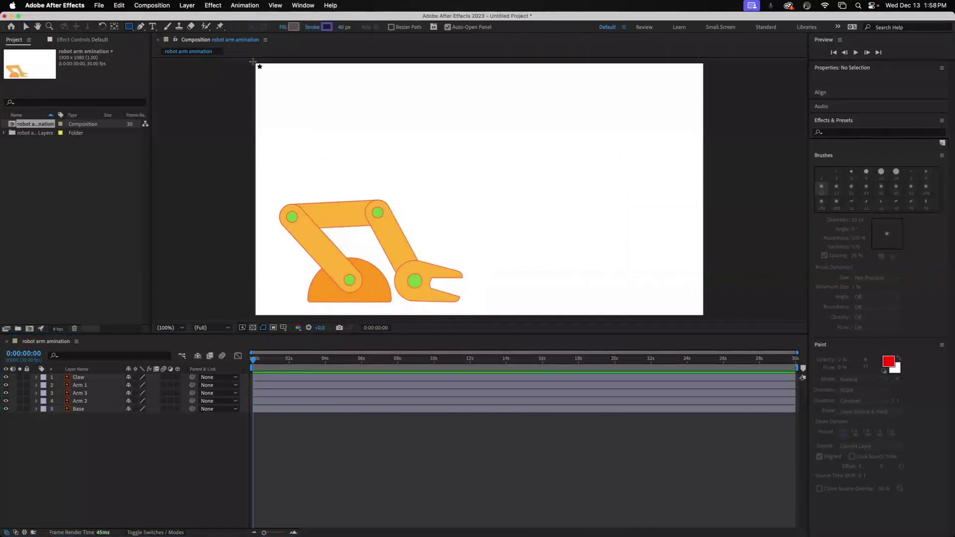
mouse_move(254, 61)
left_mouse_down()
mouse_move(629, 283)
mouse_move(704, 317)
left_mouse_up()
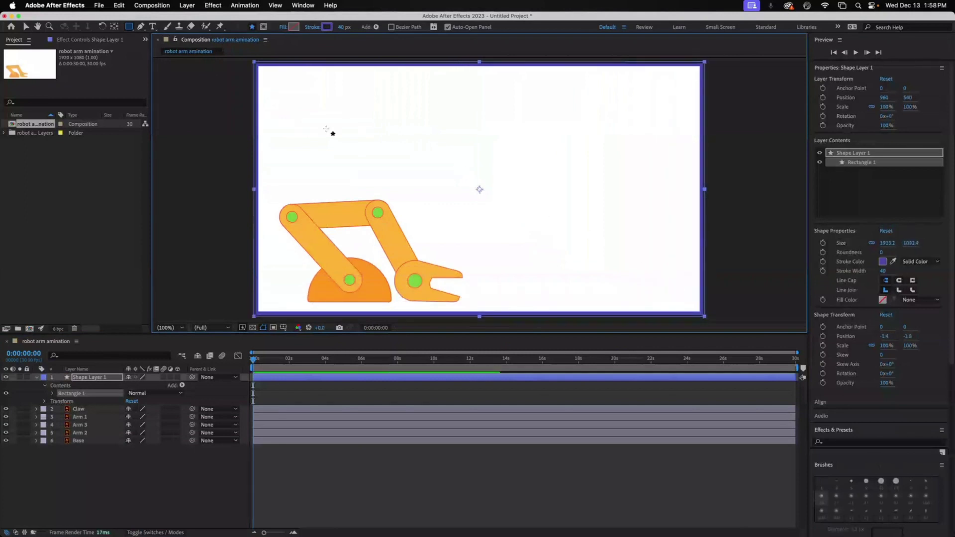
left_click(330, 30)
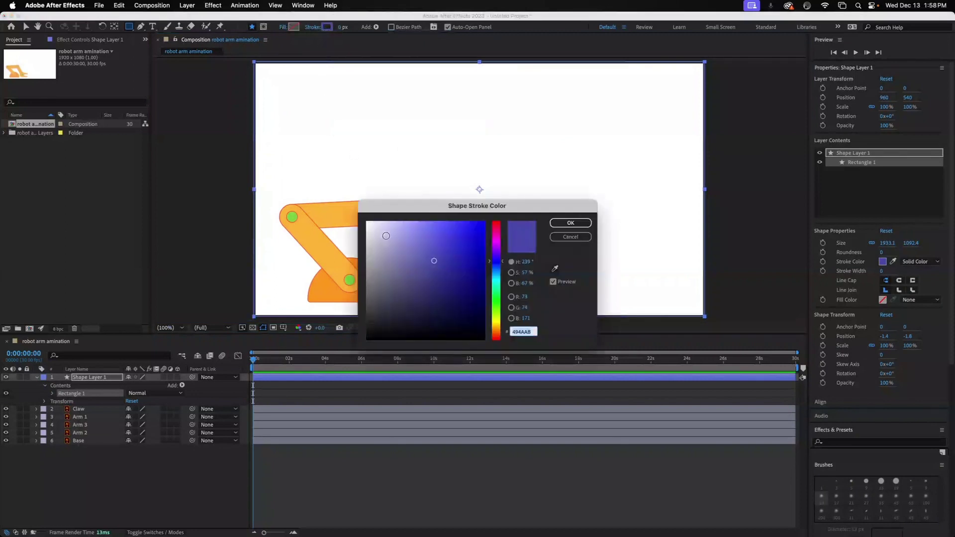
left_click(571, 223)
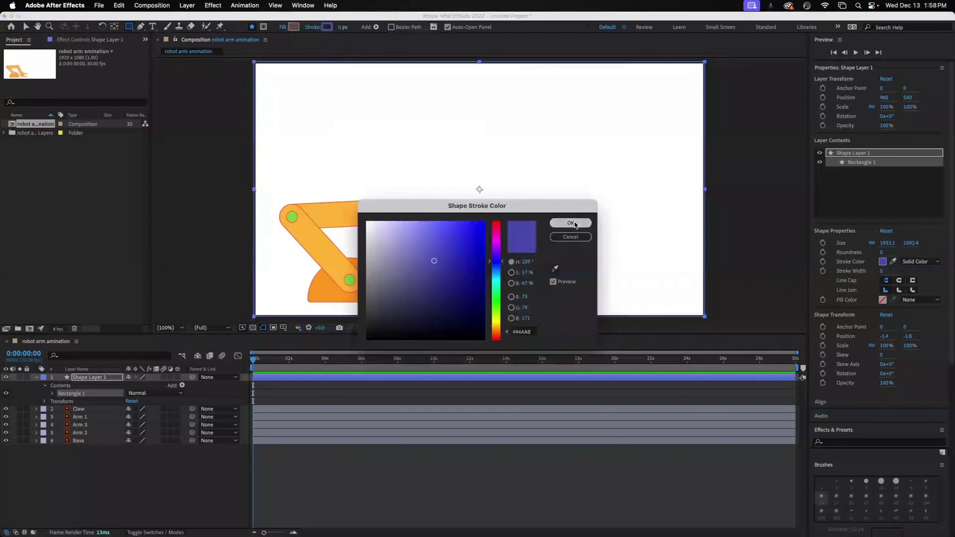
left_click(311, 28)
left_click(431, 253)
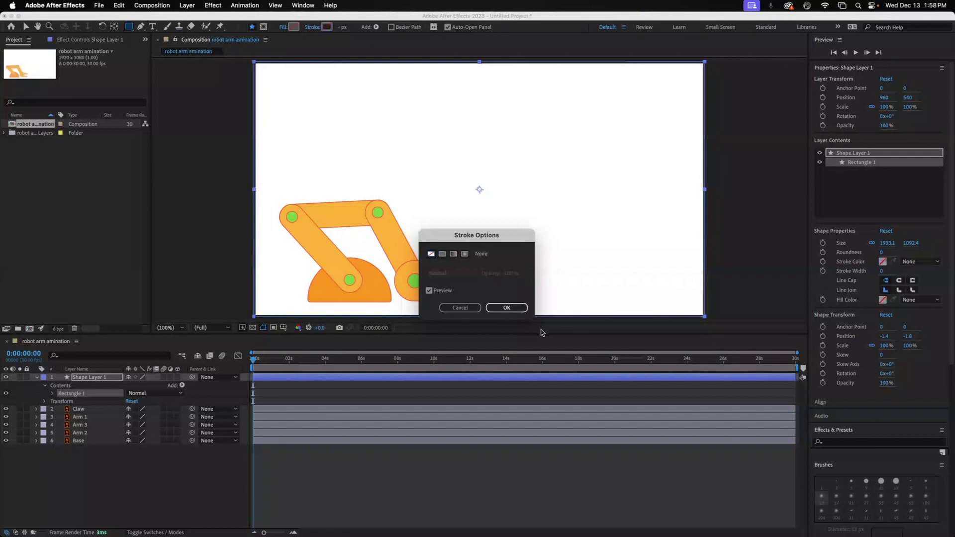
left_click(507, 308)
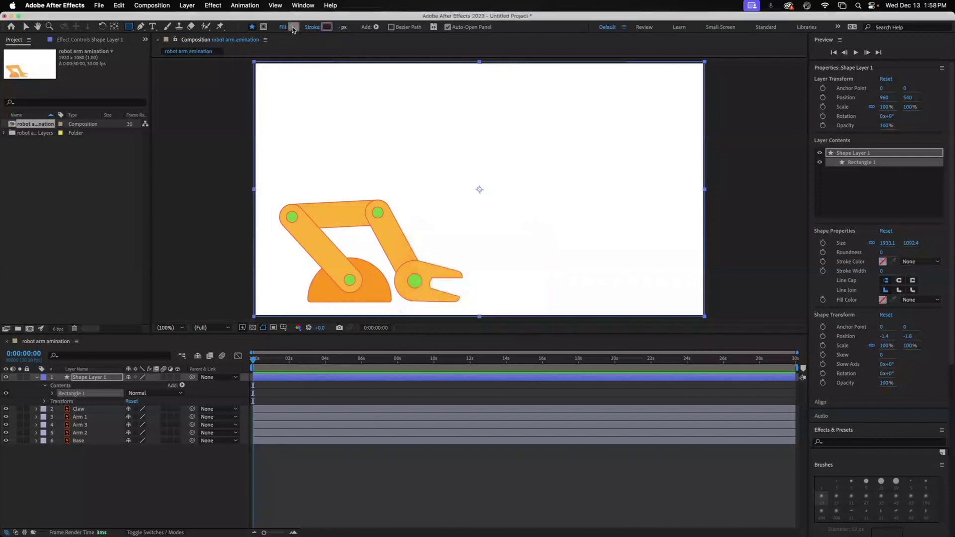
left_click(293, 28)
left_click(367, 223)
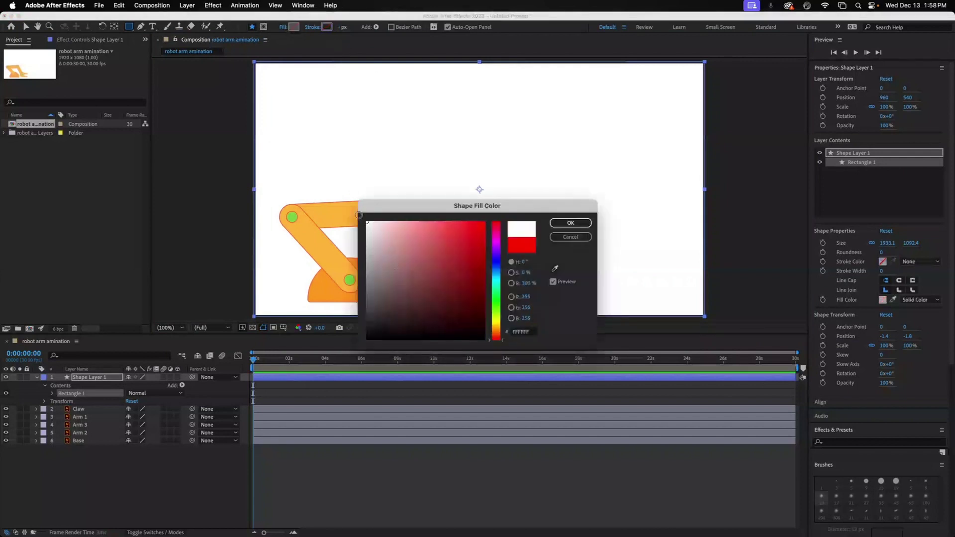
left_click(566, 223)
- Rename the shape layer 'White Background', move it to the bottom of the stack and lock it
left_click(91, 379)
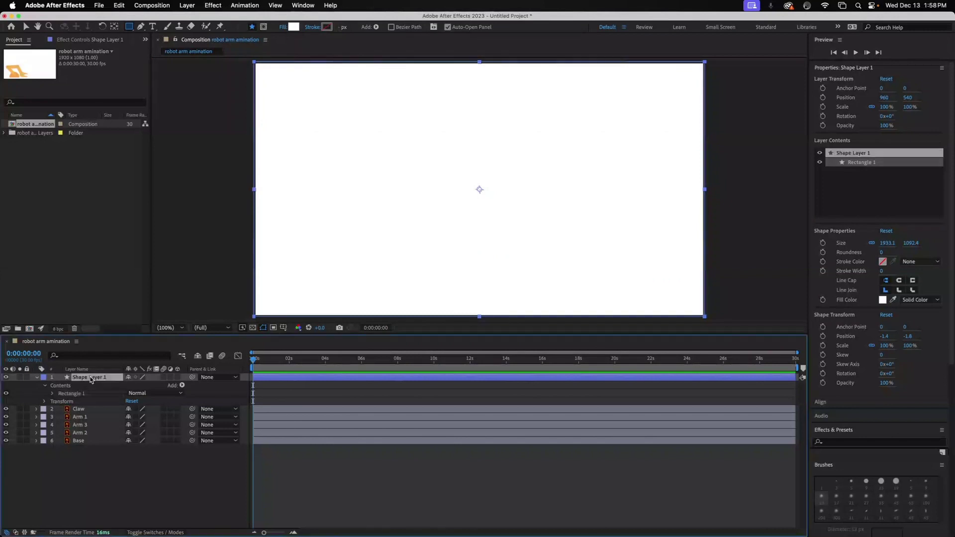
right_click(91, 379)
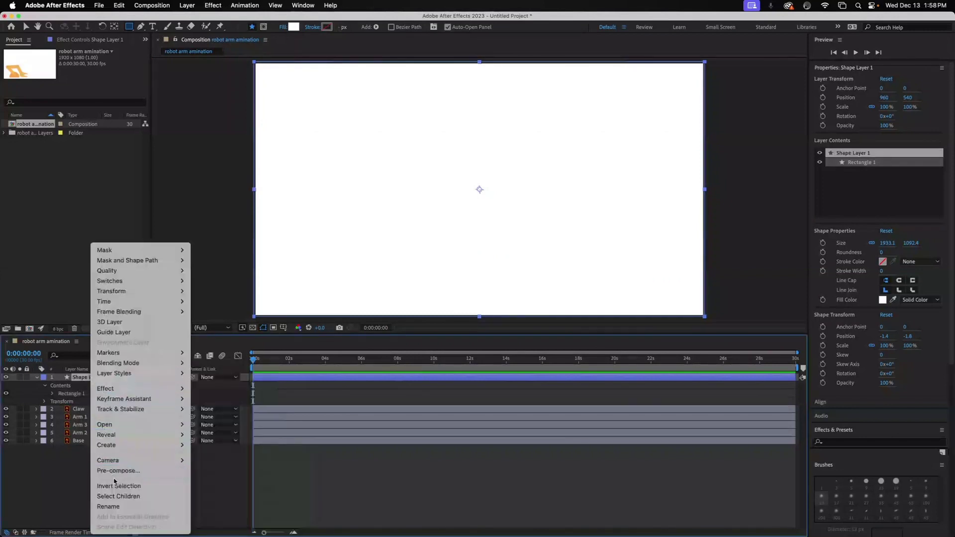
left_click(114, 508)
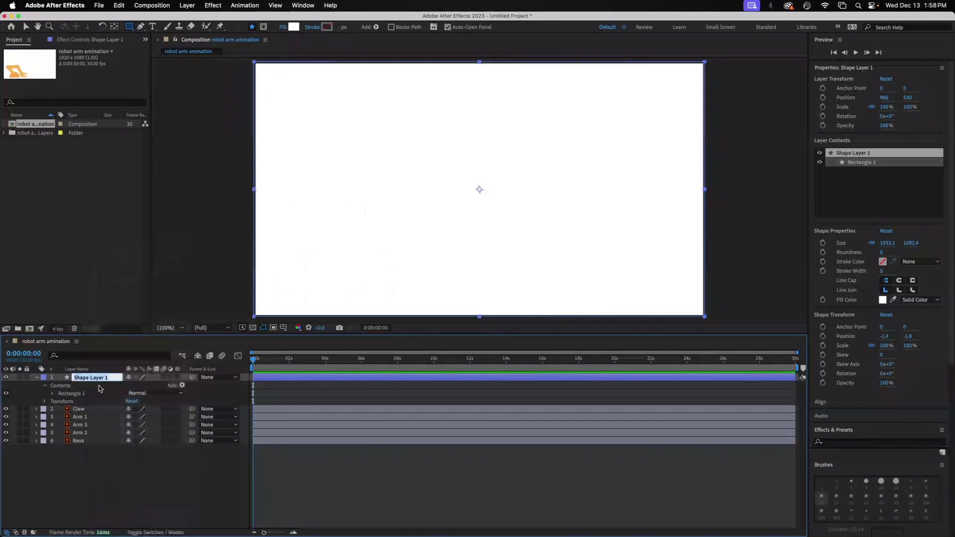
type("White Background")
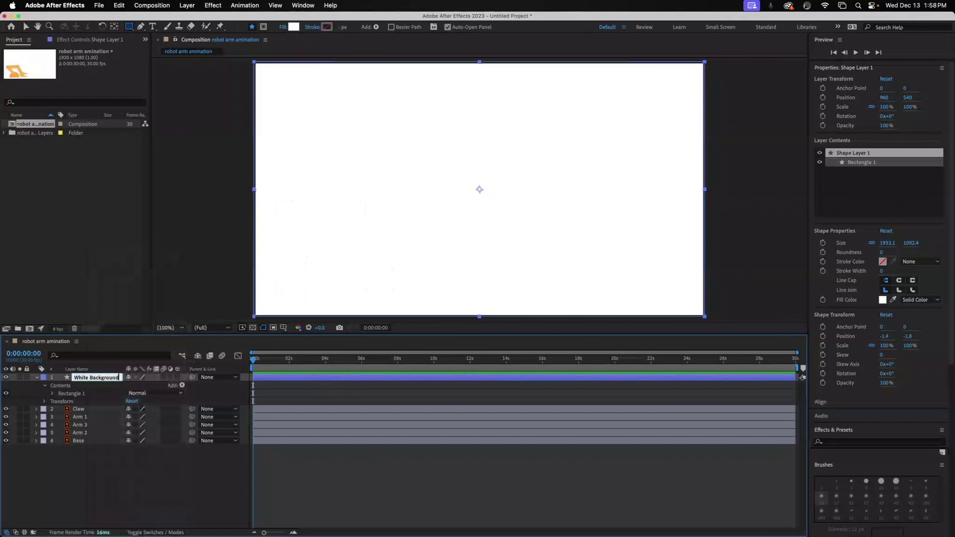
key("Return")
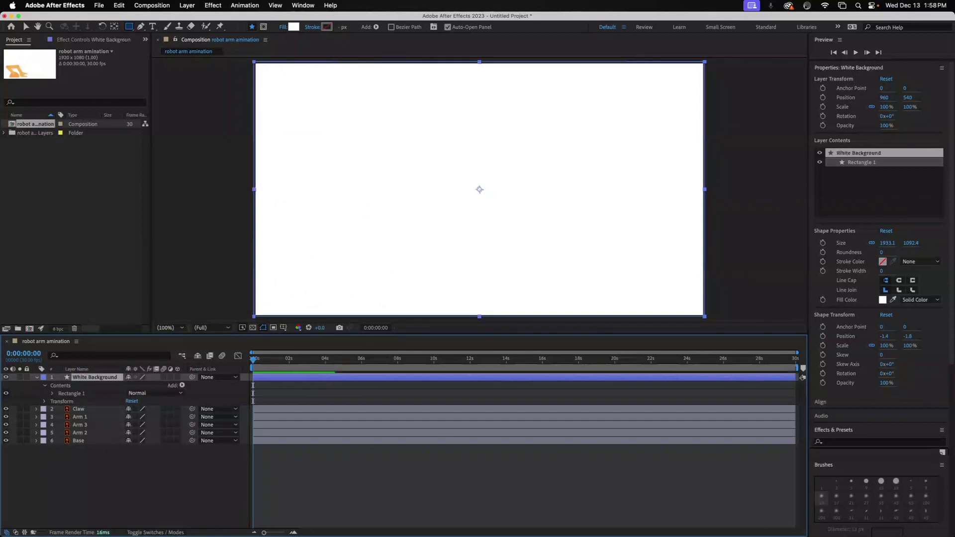
left_click_drag(83, 380, 96, 439)
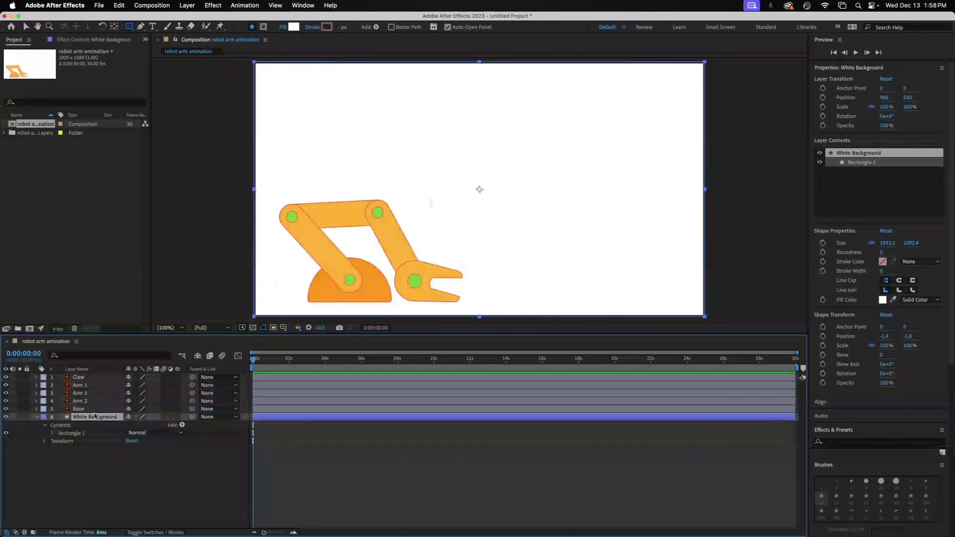
left_click(36, 417)
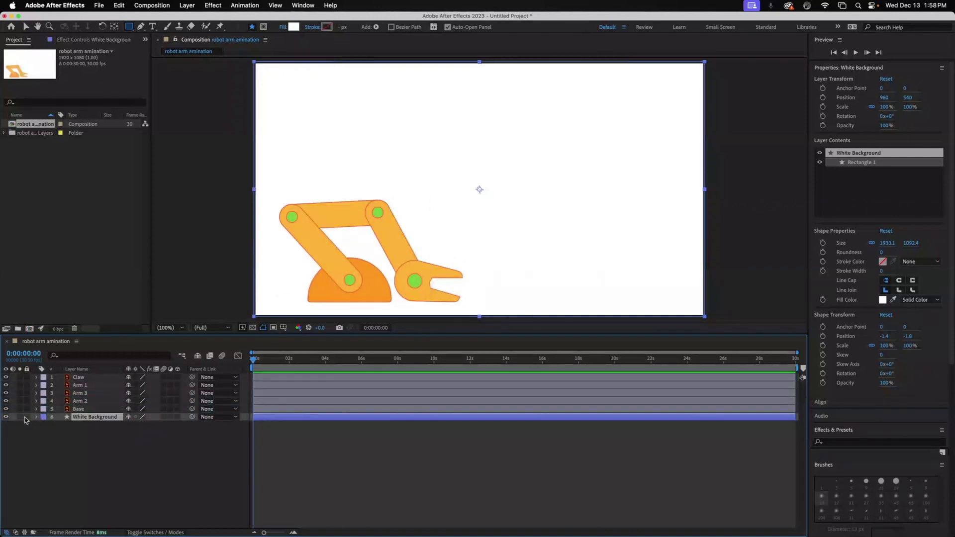
left_click(27, 417)
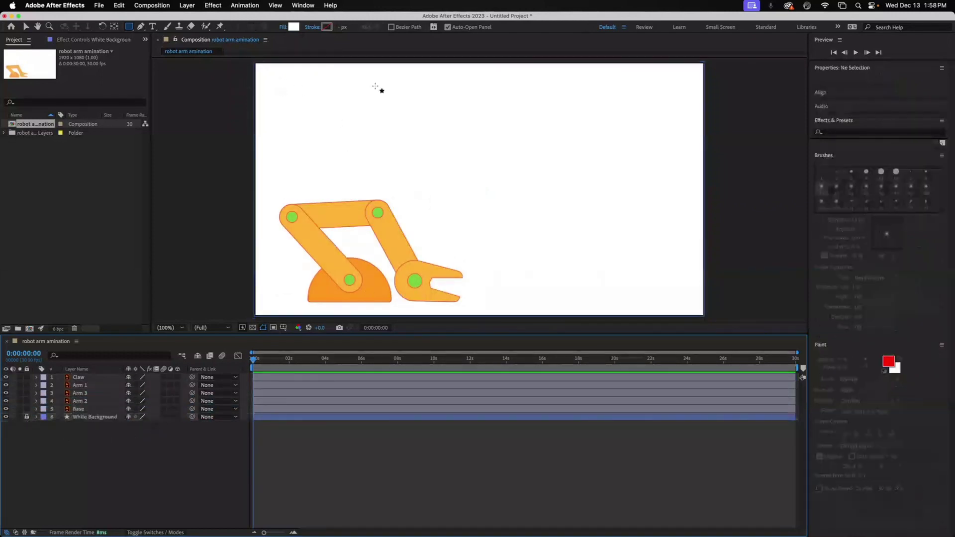
key("v")
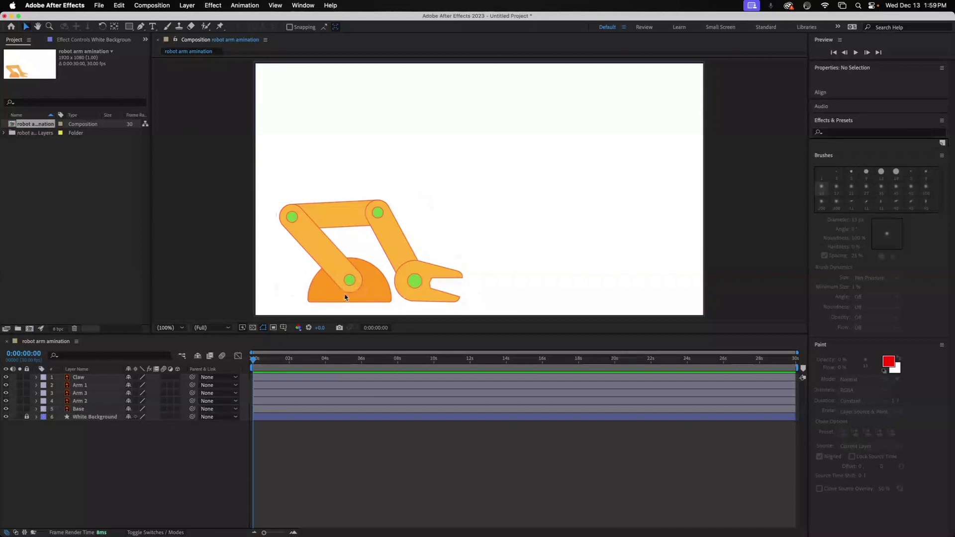
left_click(319, 249)
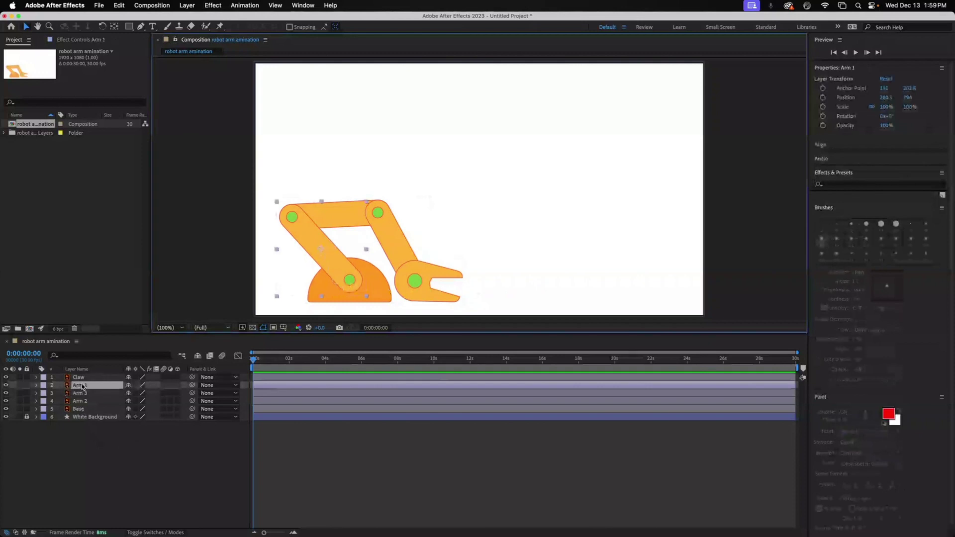
- Parent Arm 1 to Base and Arm 2 to Arm 1
left_click(234, 386)
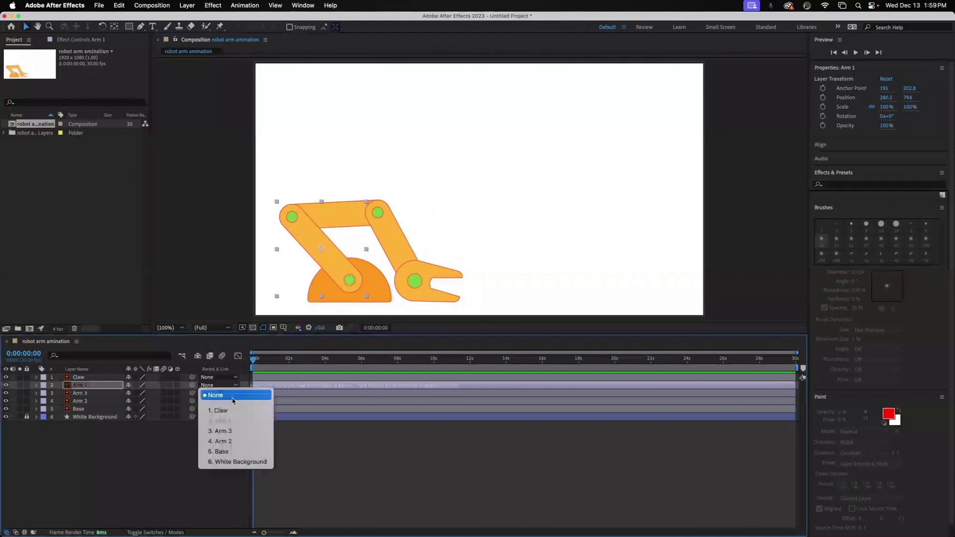
left_click(229, 452)
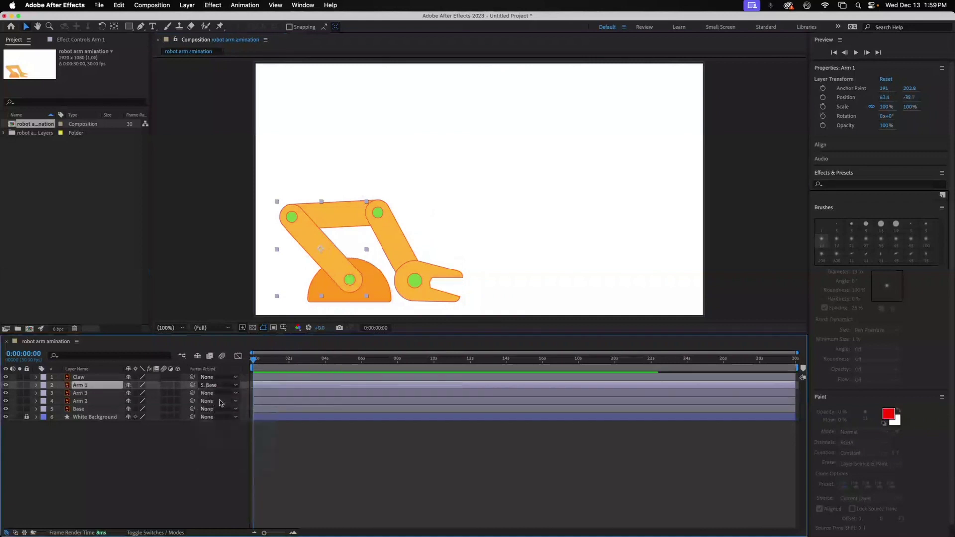
left_click(340, 183)
left_click(342, 213)
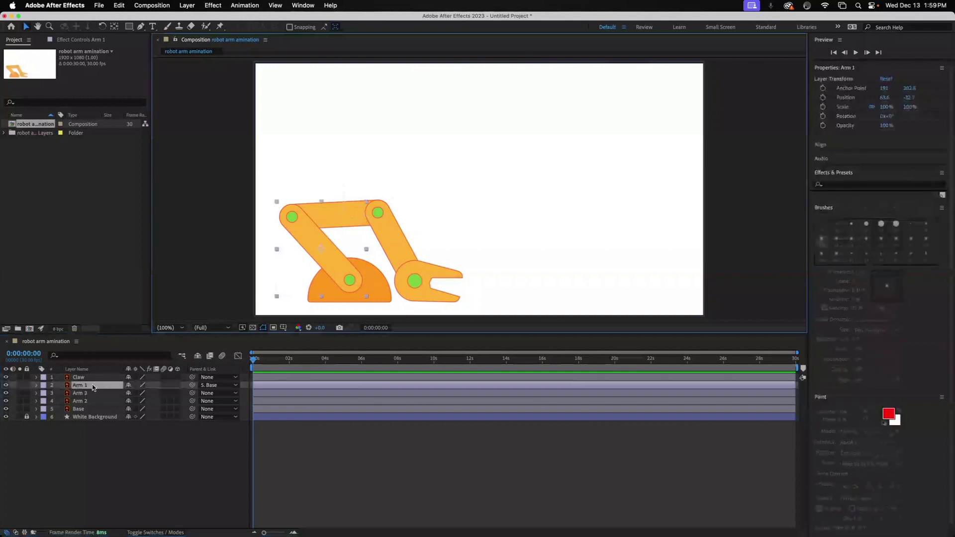
left_click(82, 401)
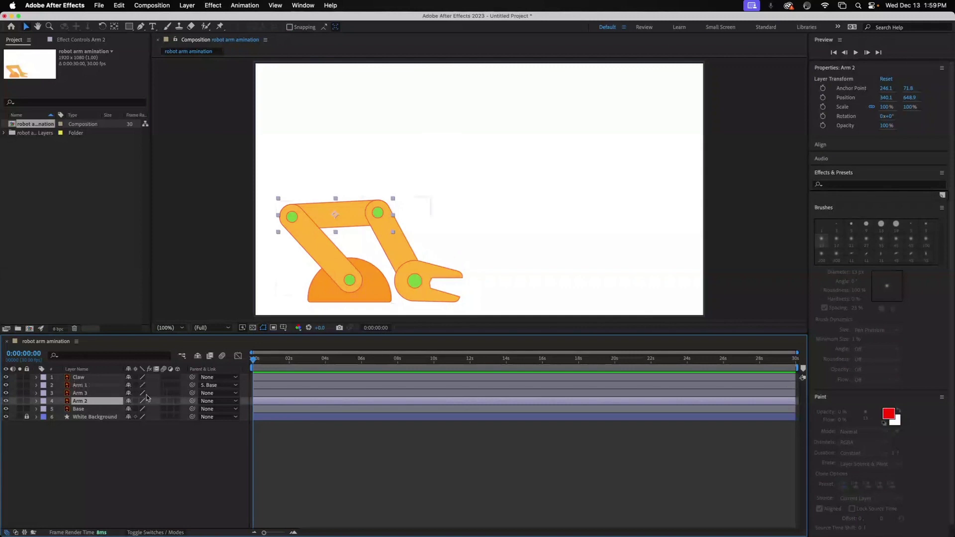
left_click(236, 401)
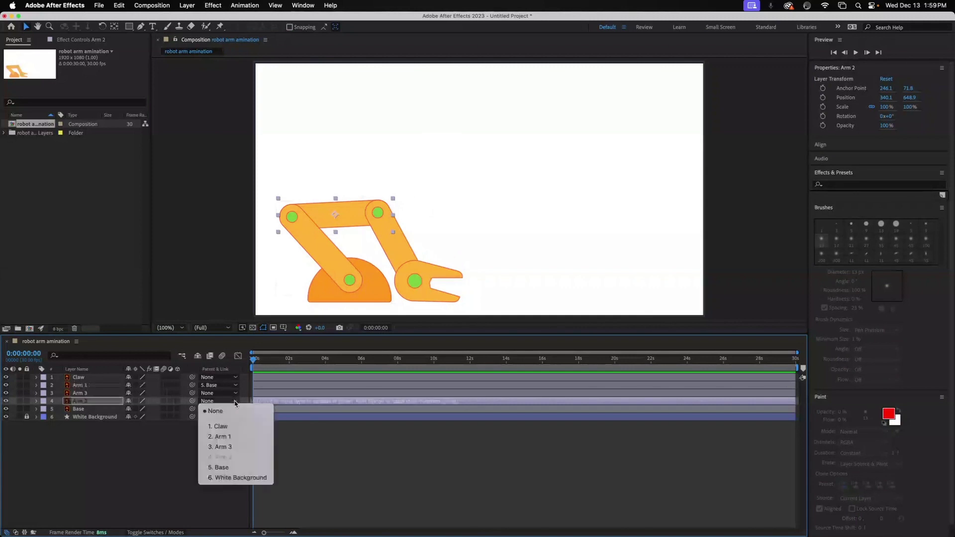
left_click(231, 437)
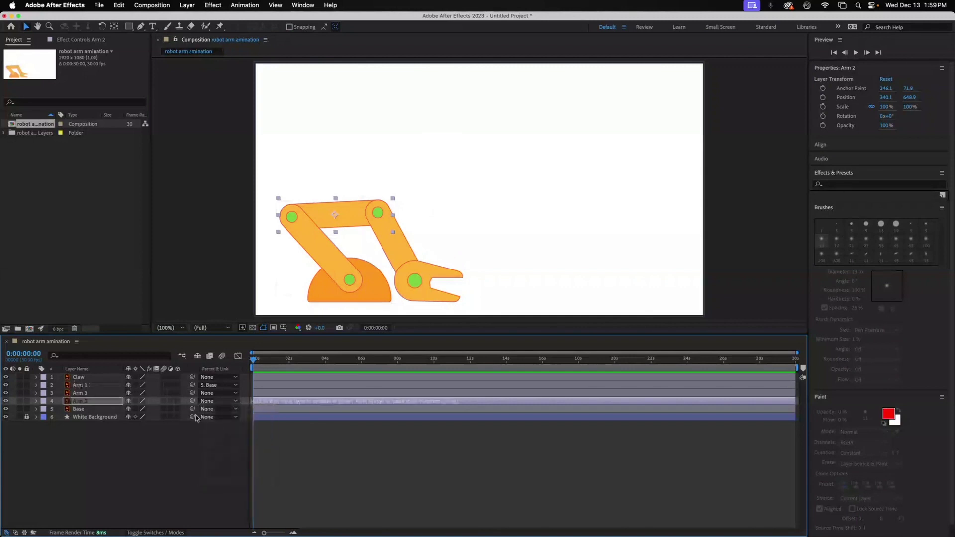
- Parent Arm 3 to Arm 2 and Claw to Arm 3
left_click(83, 394)
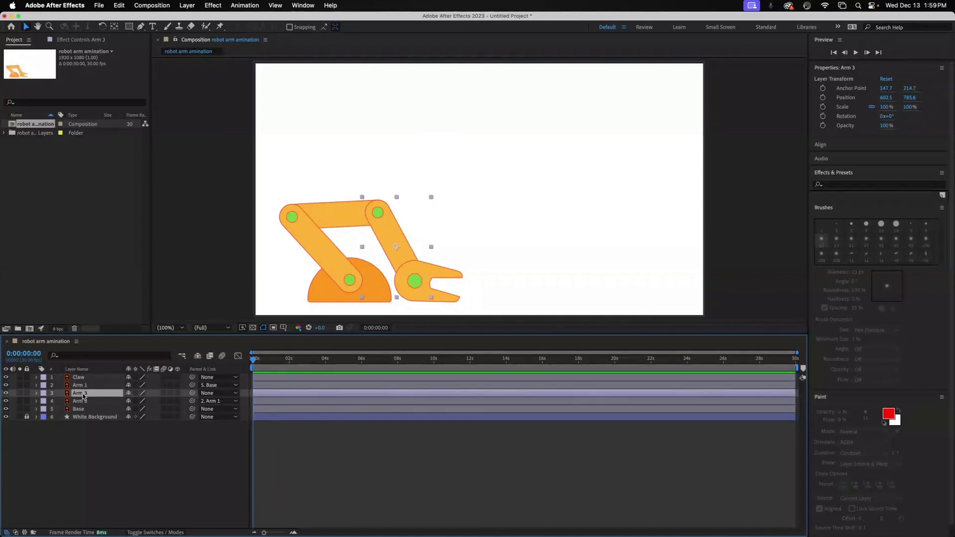
left_click(234, 393)
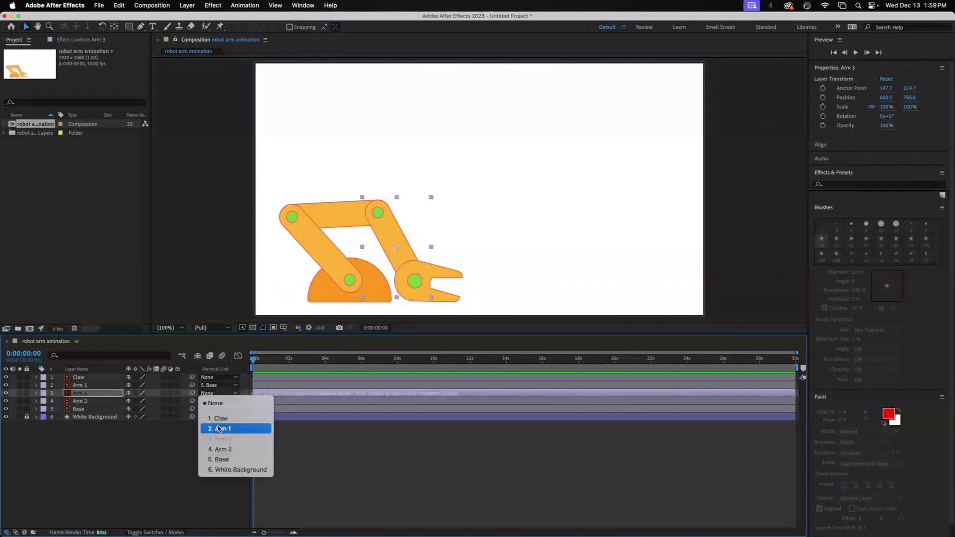
left_click(221, 450)
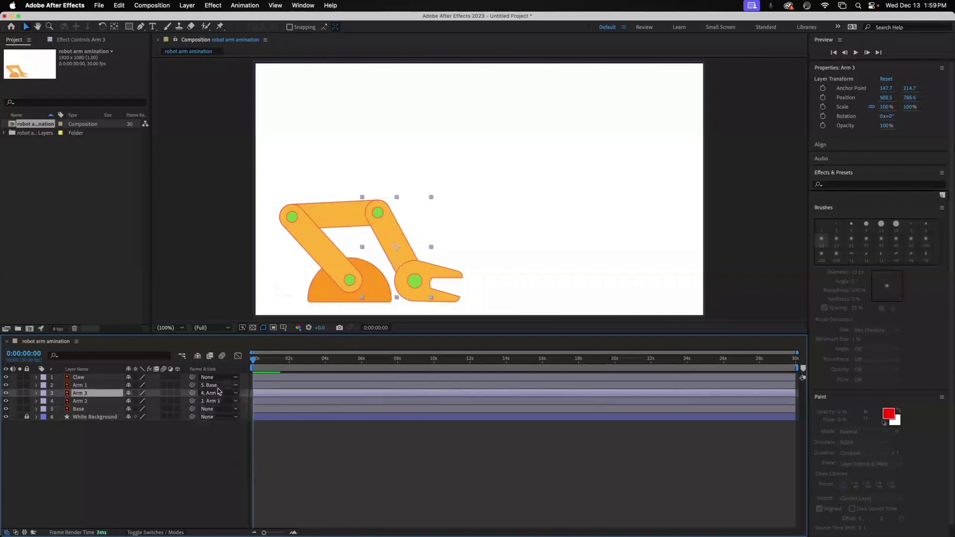
left_click(104, 380)
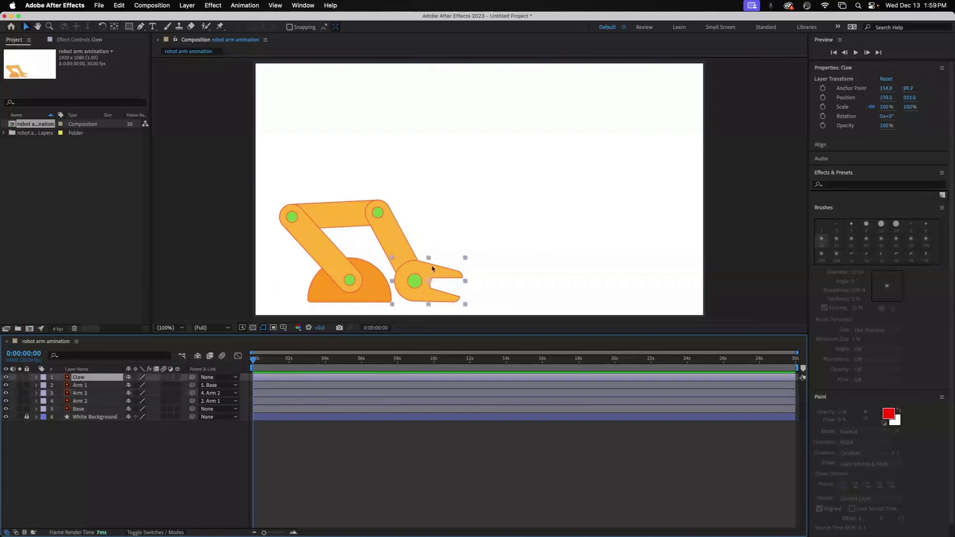
left_click(236, 377)
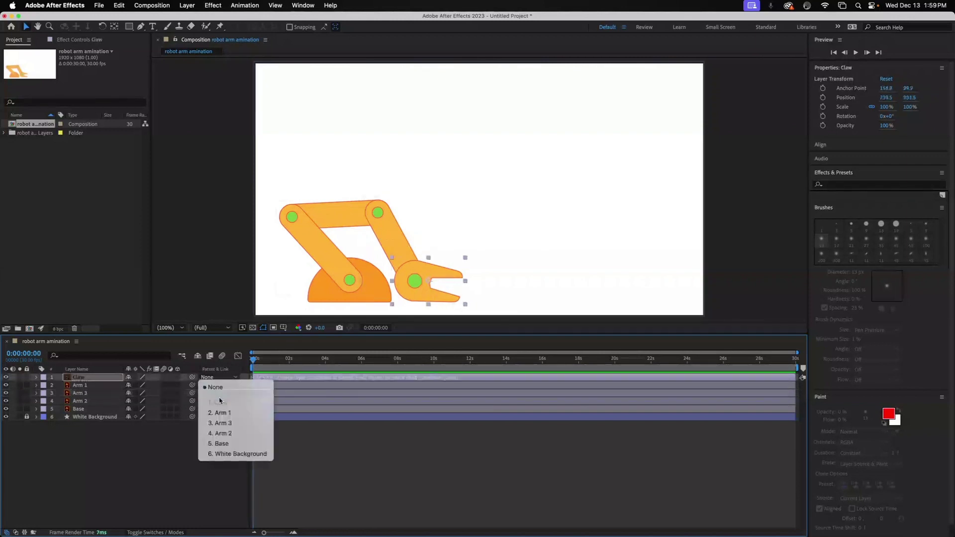
left_click(221, 427)
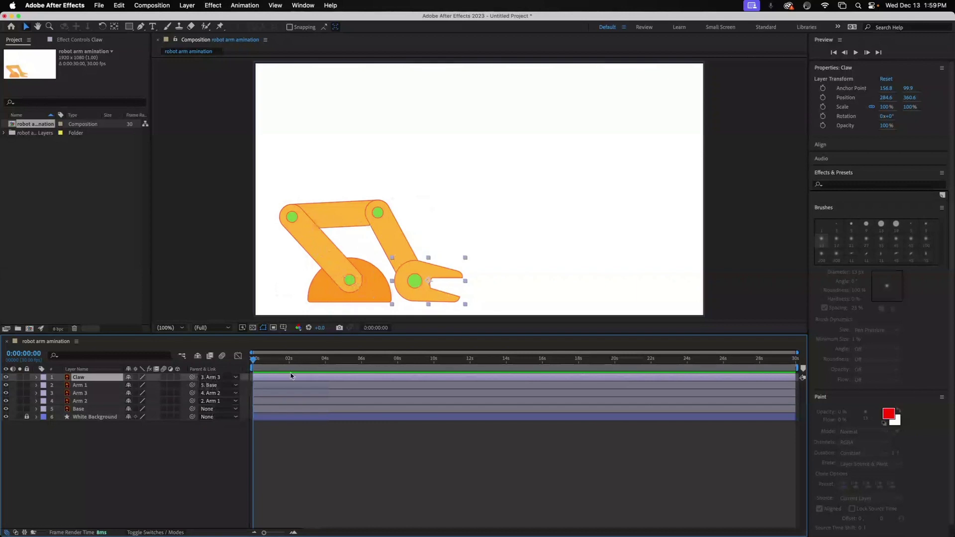
- Keyframe Base Position sliding right from x 403.2 at 0s to 697.2 at about 1s
left_click(36, 410)
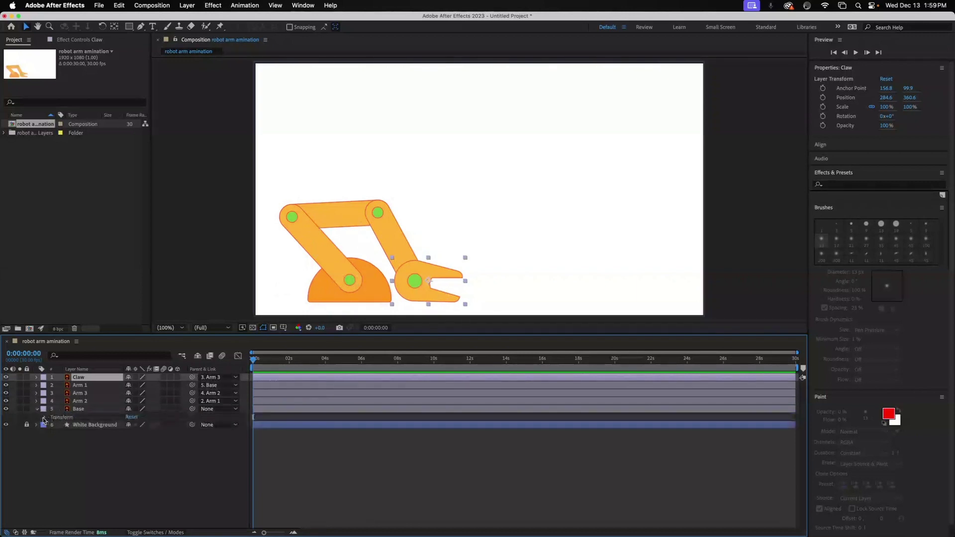
left_click(43, 418)
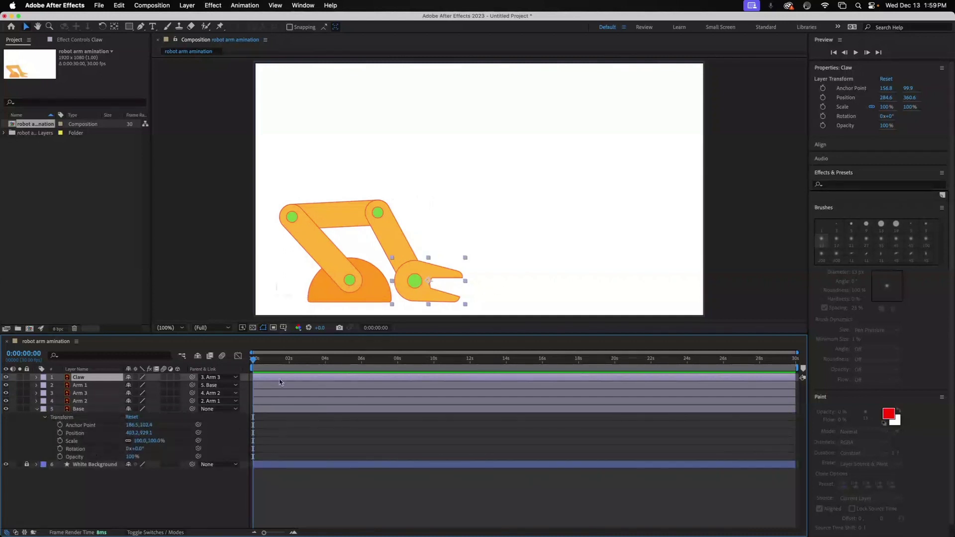
left_click(60, 434)
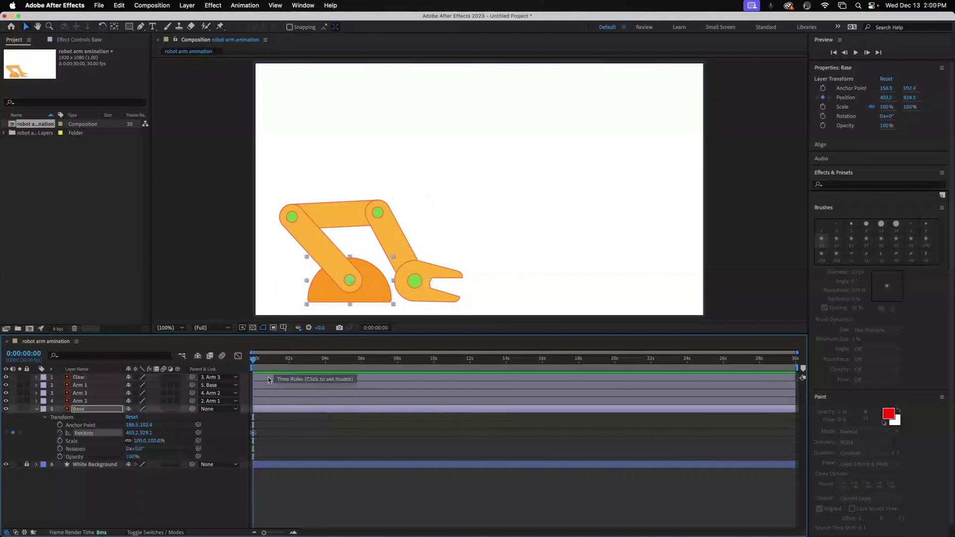
left_click_drag(253, 362, 272, 361)
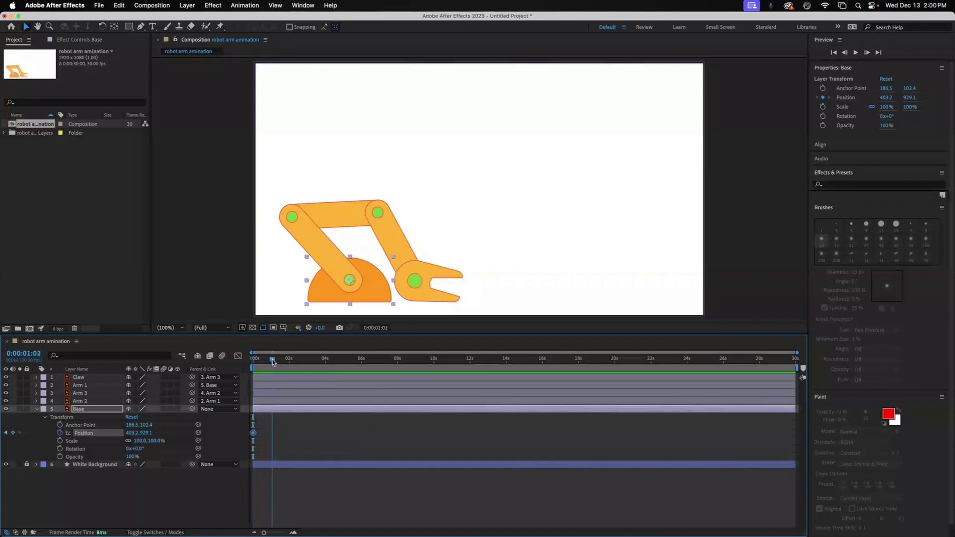
key("alt+shift+p")
left_click_drag(329, 298, 393, 292)
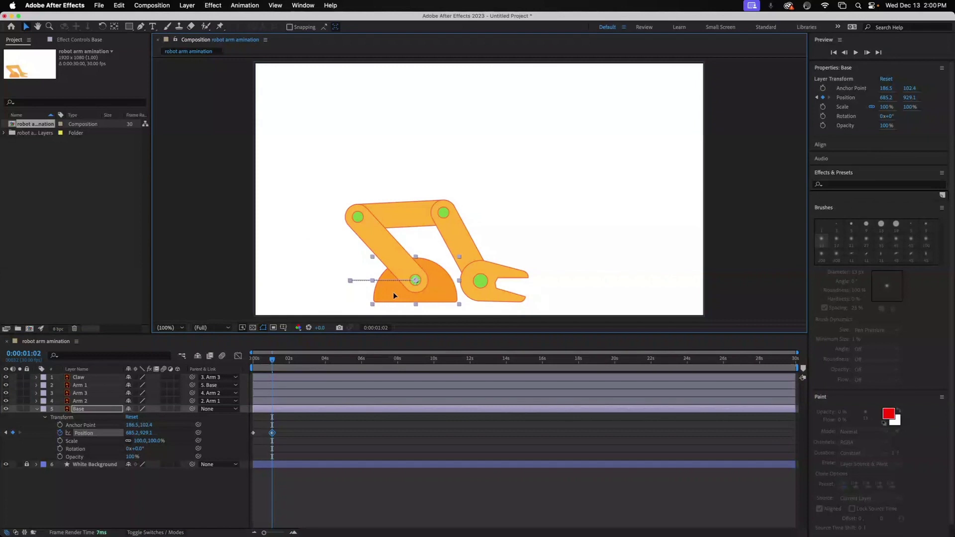
left_click_drag(393, 292, 397, 292)
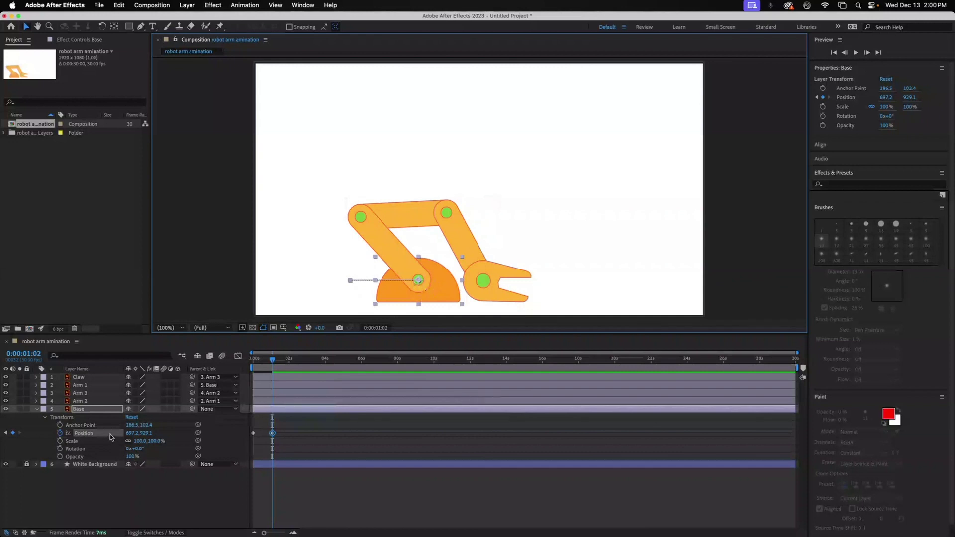
left_click_drag(274, 364, 253, 363)
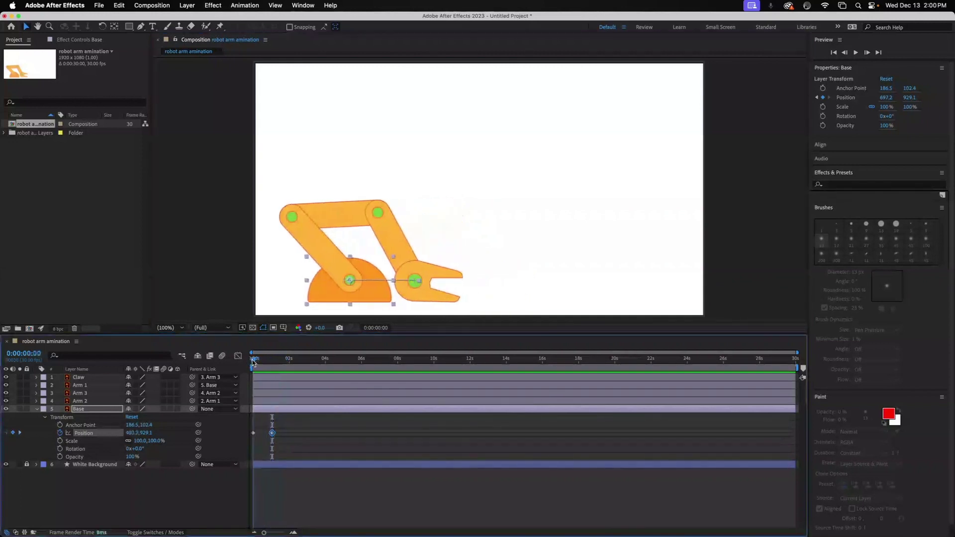
left_click(38, 409)
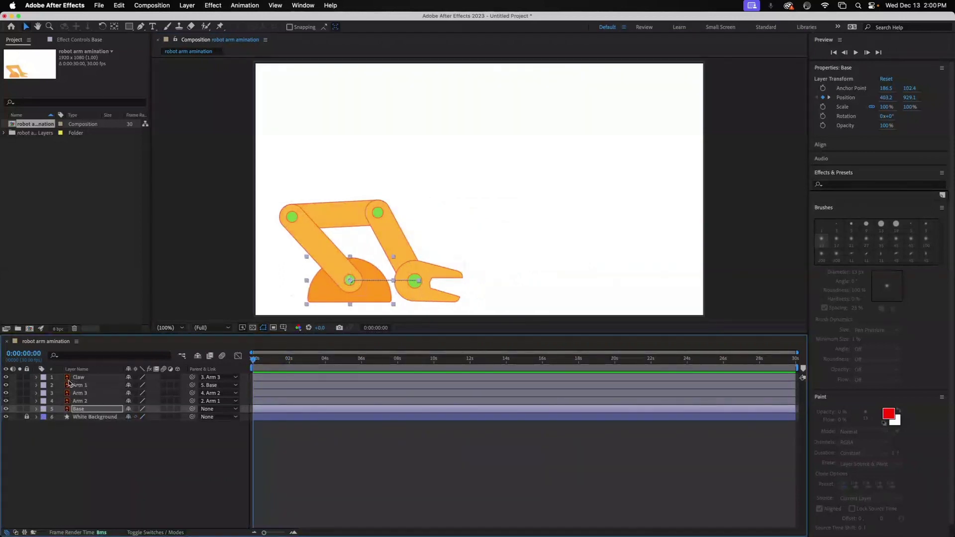
- Move Arm 1's anchor point onto its base joint at 313, 336.8
left_click(91, 387)
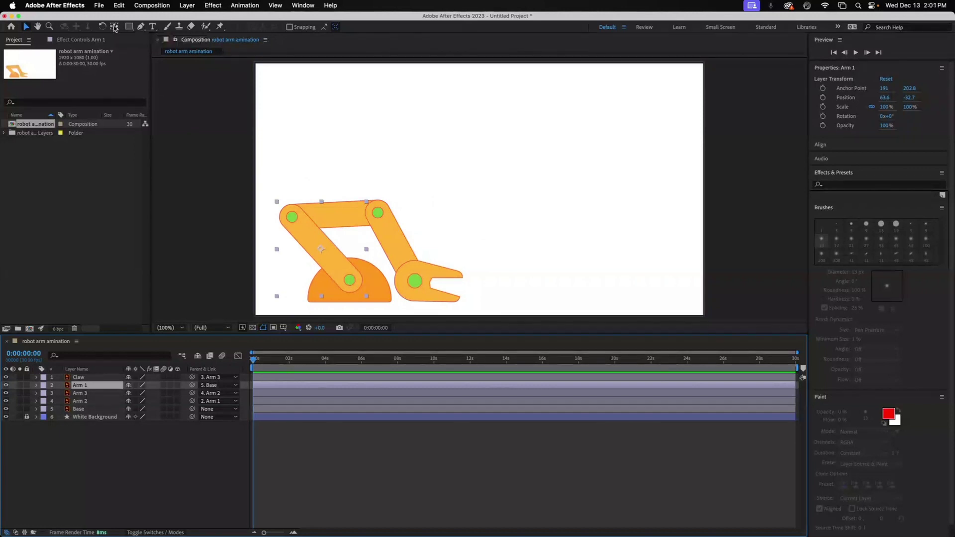
left_click(115, 26)
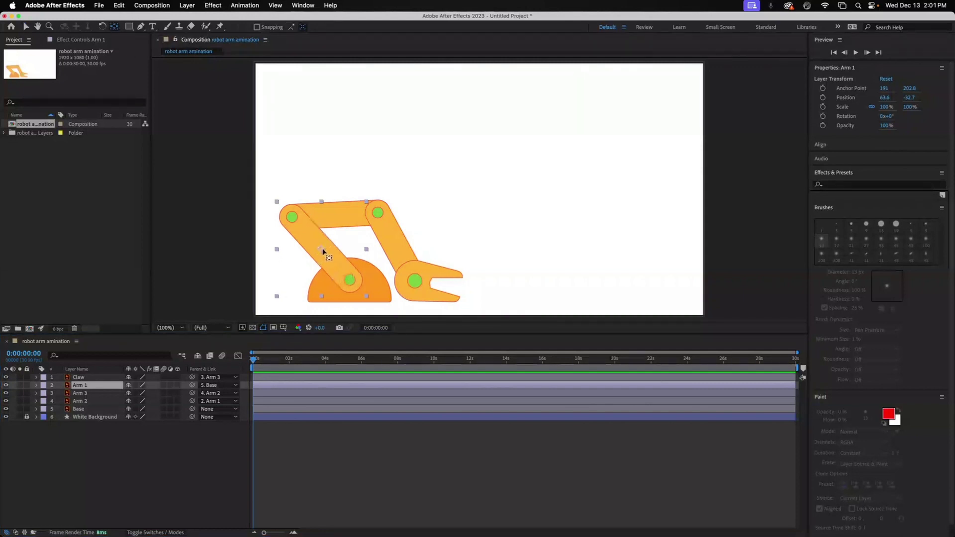
left_click_drag(327, 254, 352, 284)
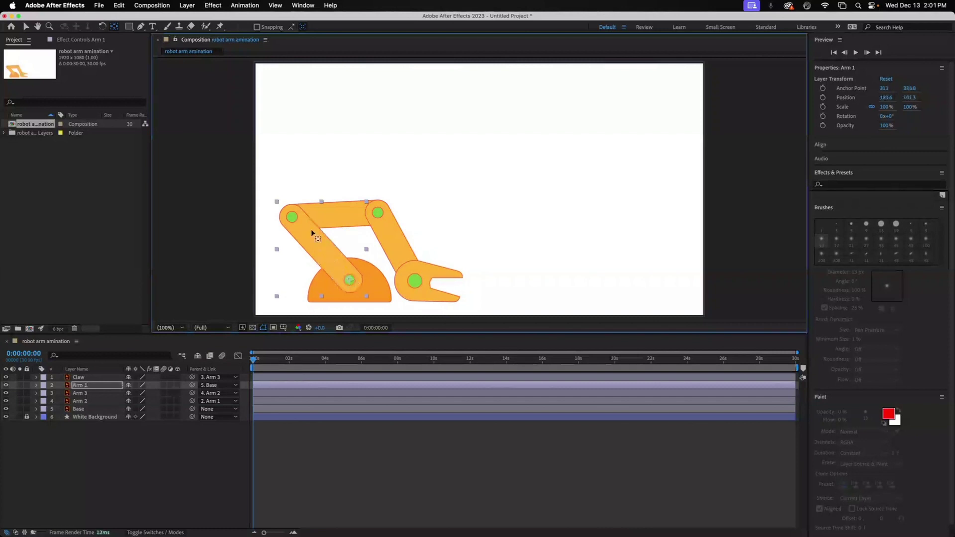
- Keyframe Arm 1 Rotation from 0° at 0s to 88.4° at 1s so the arm lifts
left_click(36, 385)
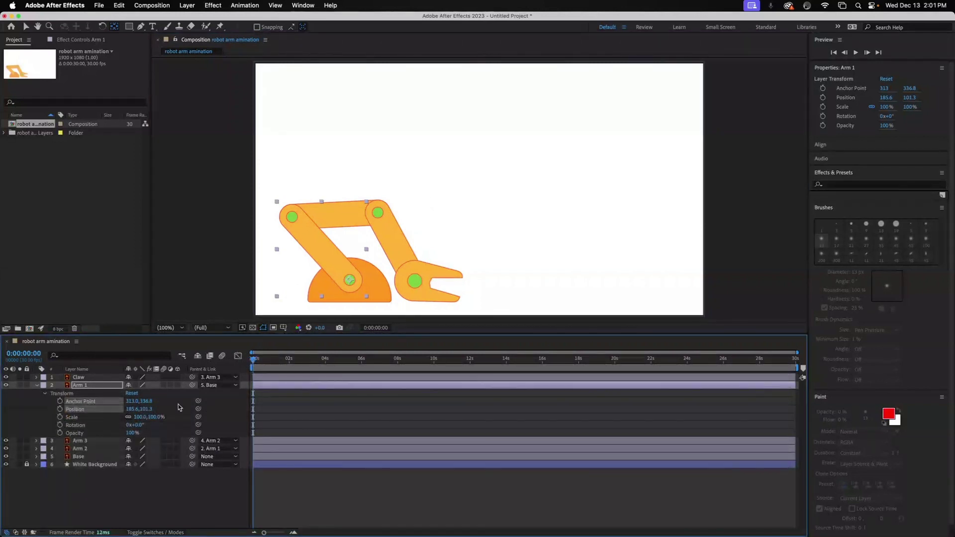
left_click(60, 426)
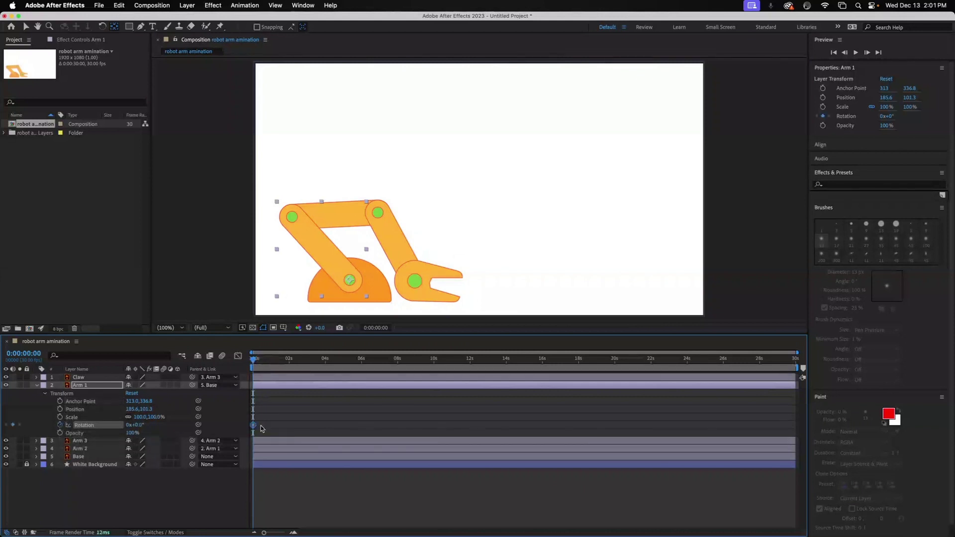
left_click_drag(253, 362, 272, 362)
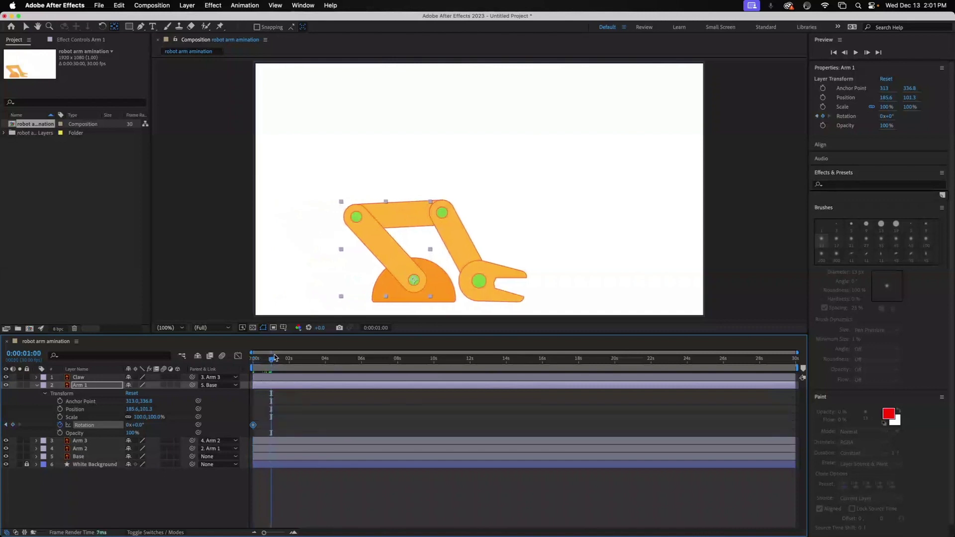
left_click(102, 27)
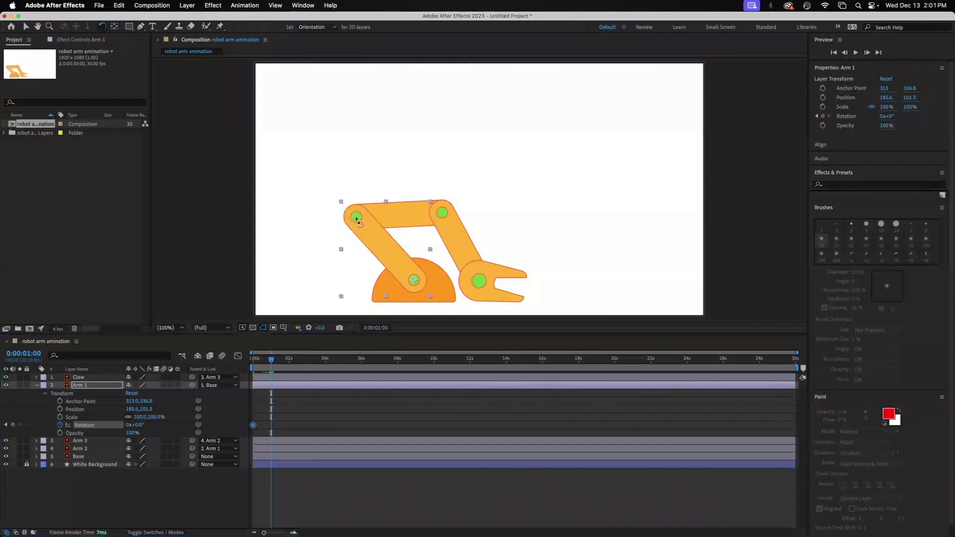
left_click_drag(360, 222, 471, 236)
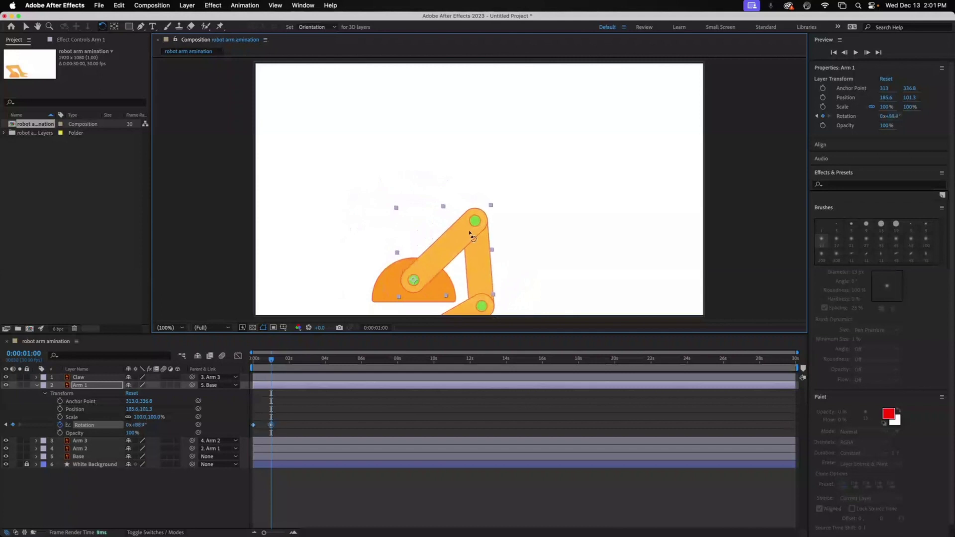
left_click(37, 386)
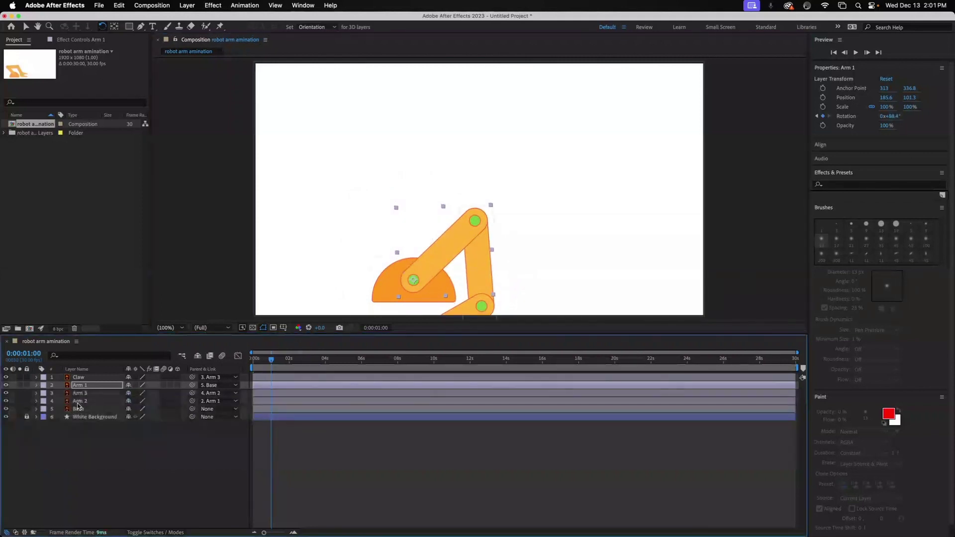
- Move Arm 2's anchor point onto its joint with Arm 1 at 61.8, 82.7
left_click(35, 402)
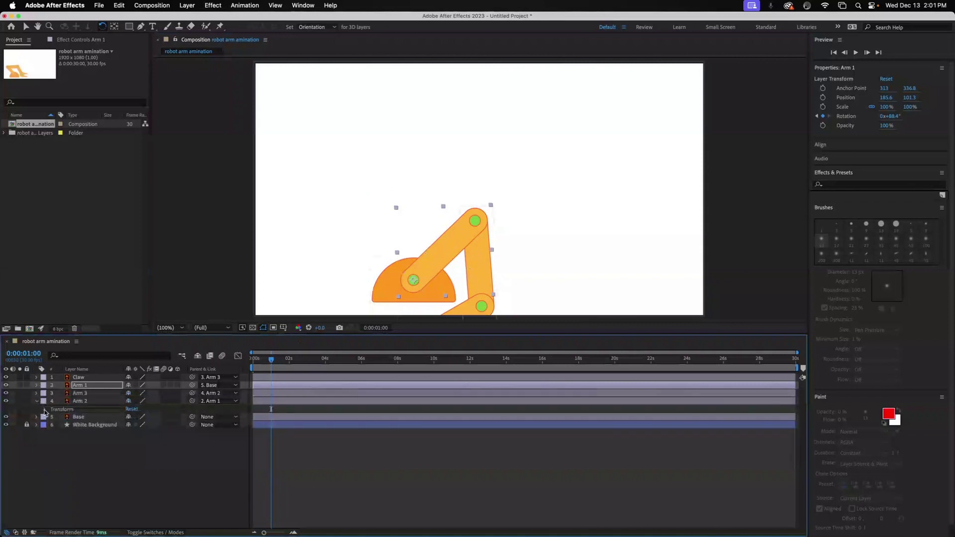
left_click(45, 409)
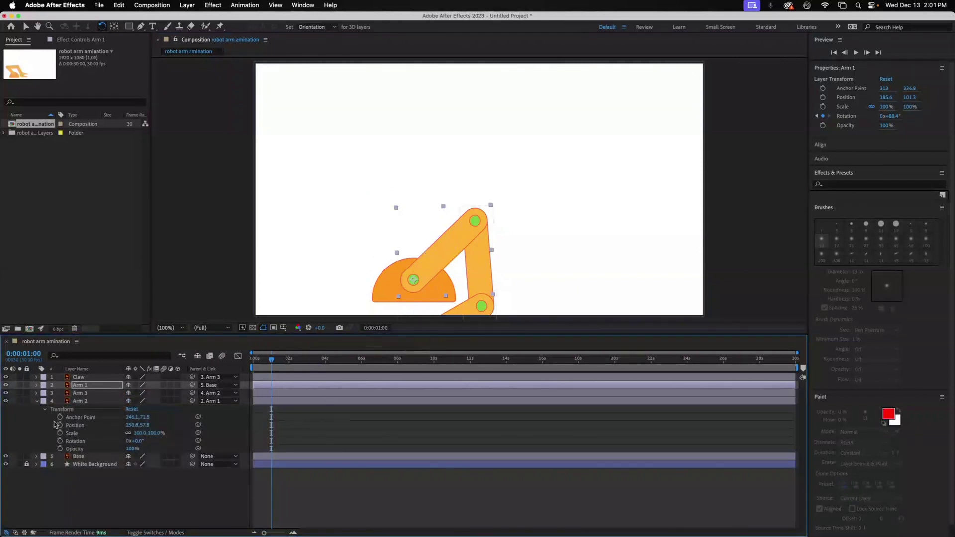
left_click(79, 402)
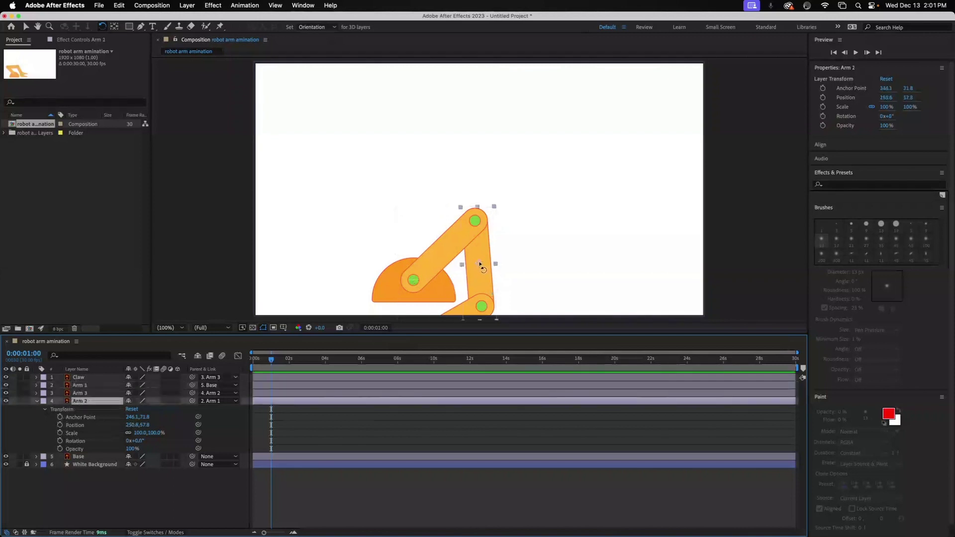
key("y")
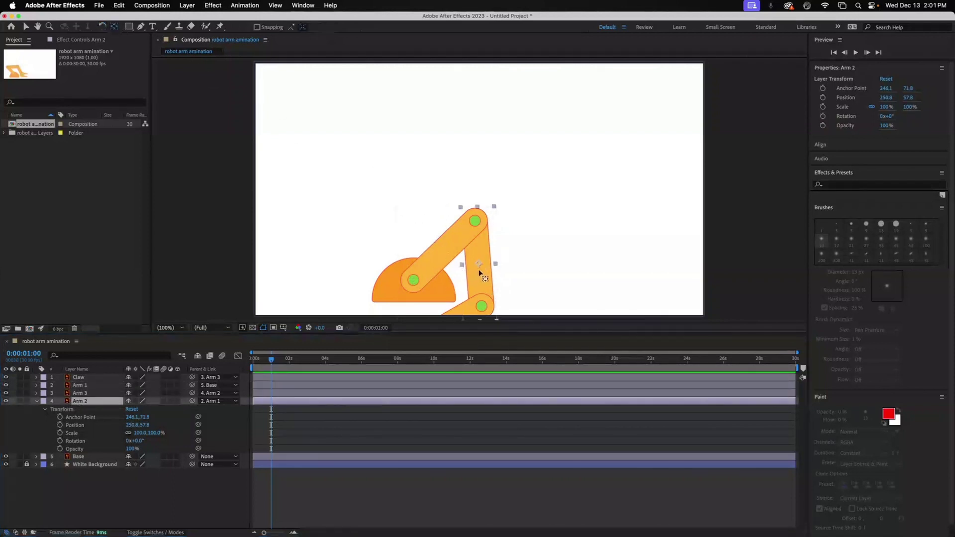
left_click_drag(479, 266, 476, 222)
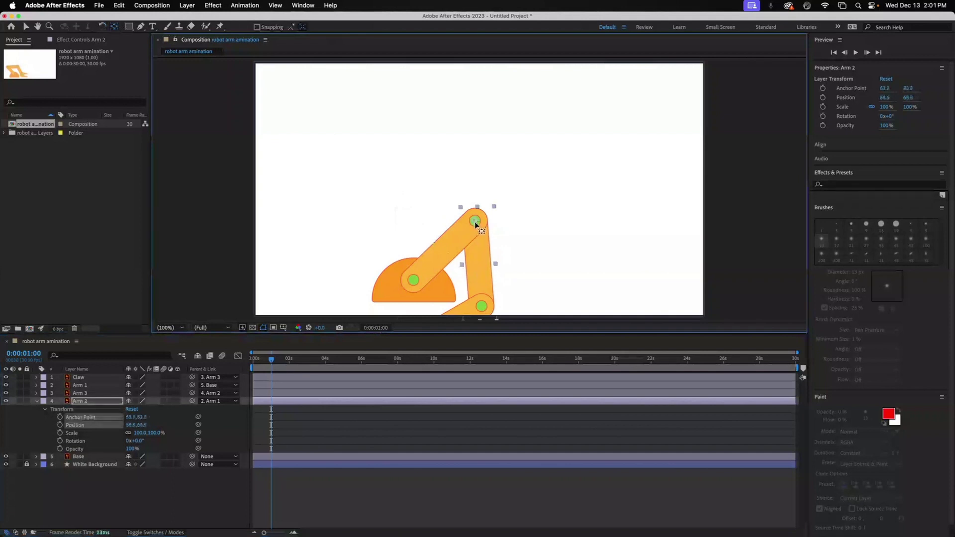
left_click_drag(475, 225, 474, 224)
- Keyframe Arm 2 Rotation from 0° at 0s to −110.3° at 1s, stretching it right
left_click_drag(271, 359, 240, 364)
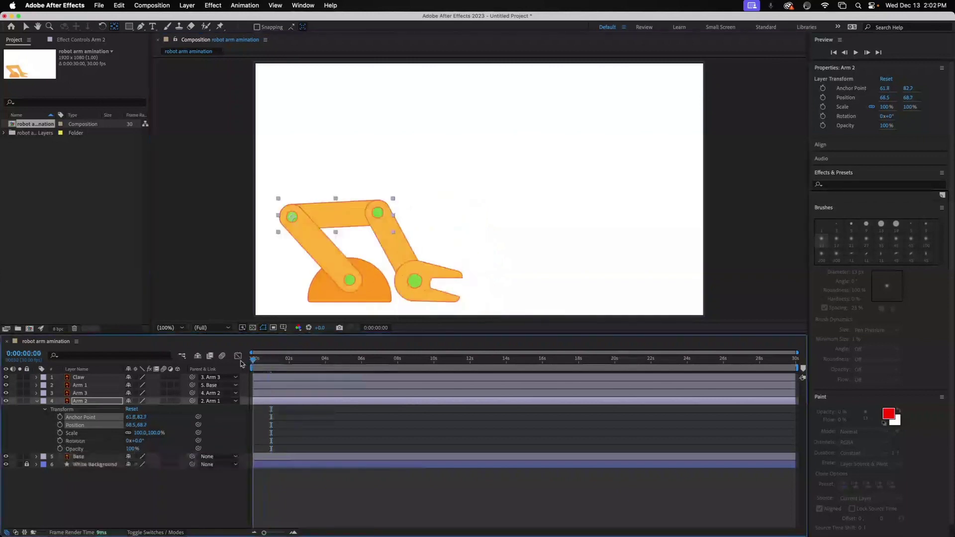
left_click(60, 440)
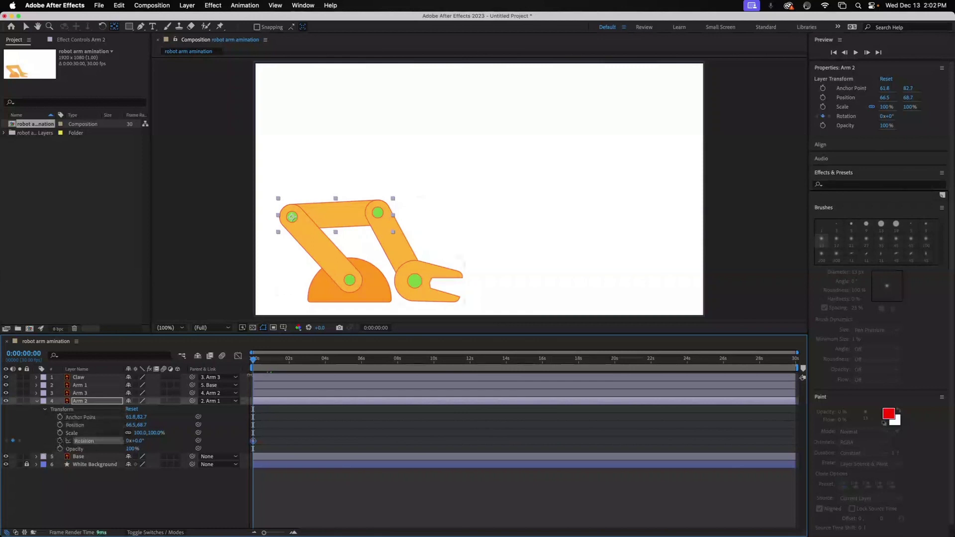
left_click(271, 359)
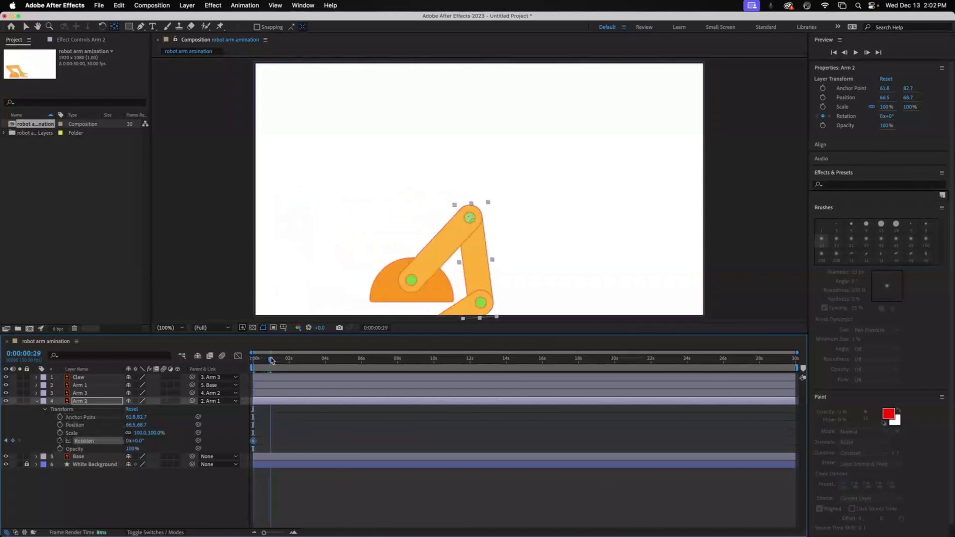
left_click(272, 360)
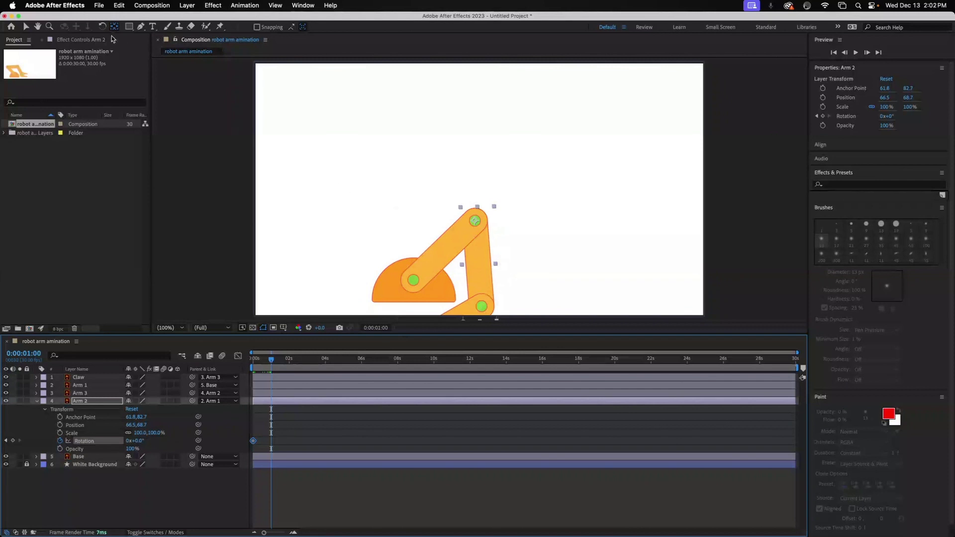
key("w")
left_click_drag(486, 293, 533, 187)
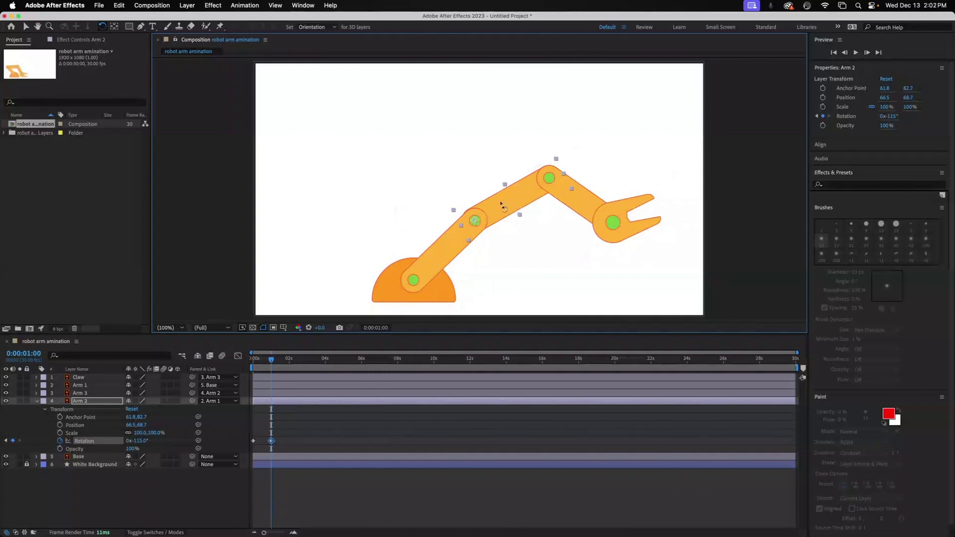
left_click_drag(546, 188, 550, 193)
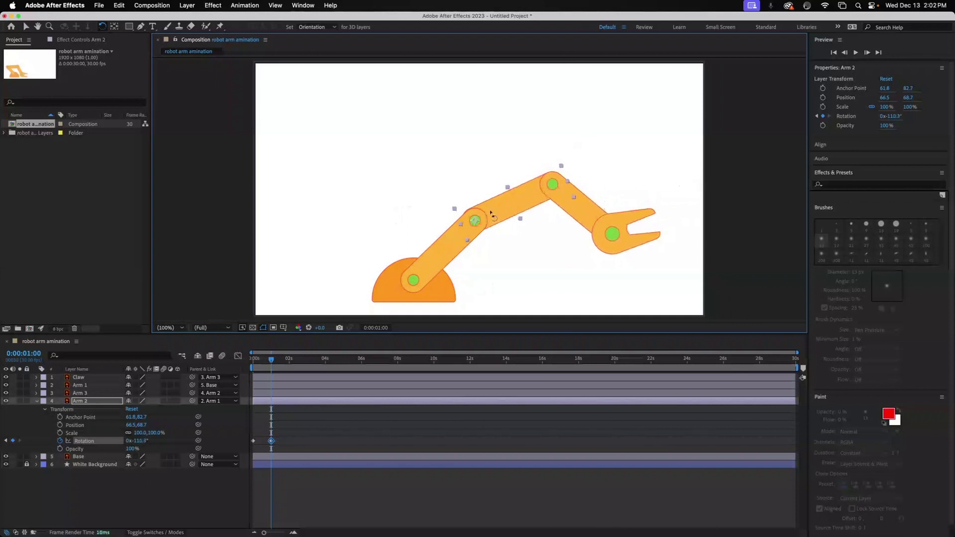
left_click(36, 401)
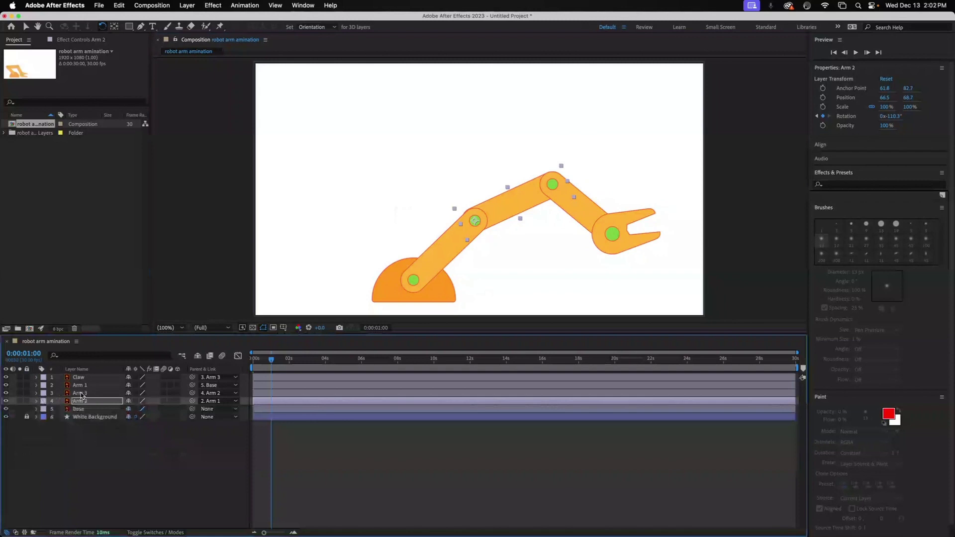
mouse_move(272, 362)
left_mouse_down()
mouse_move(250, 366)
mouse_move(276, 369)
mouse_move(259, 366)
left_mouse_up()
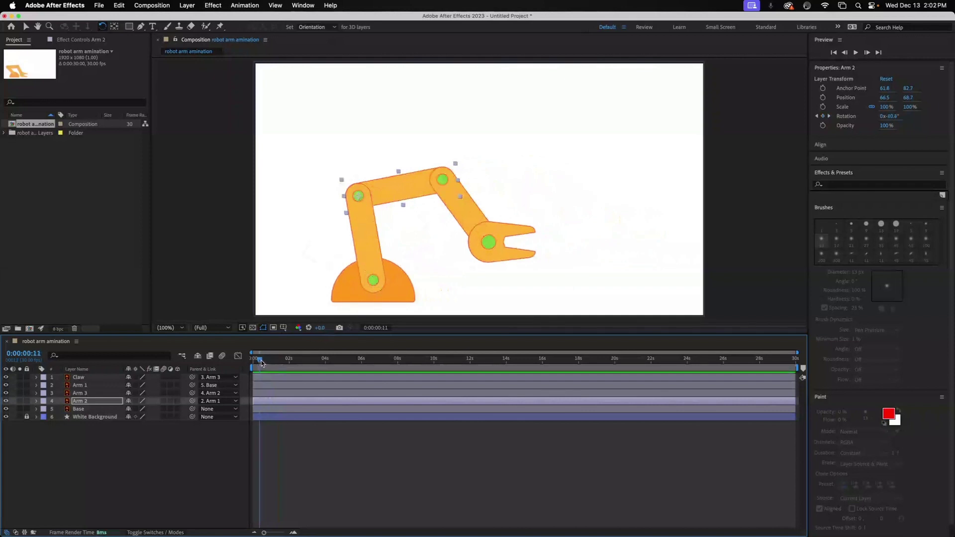
left_click_drag(263, 364, 243, 361)
key("space")
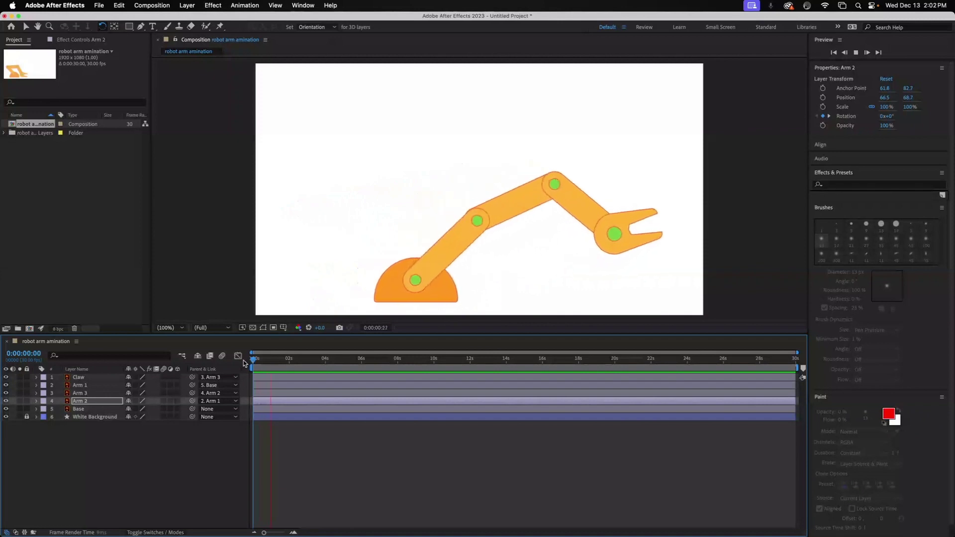
key("space")
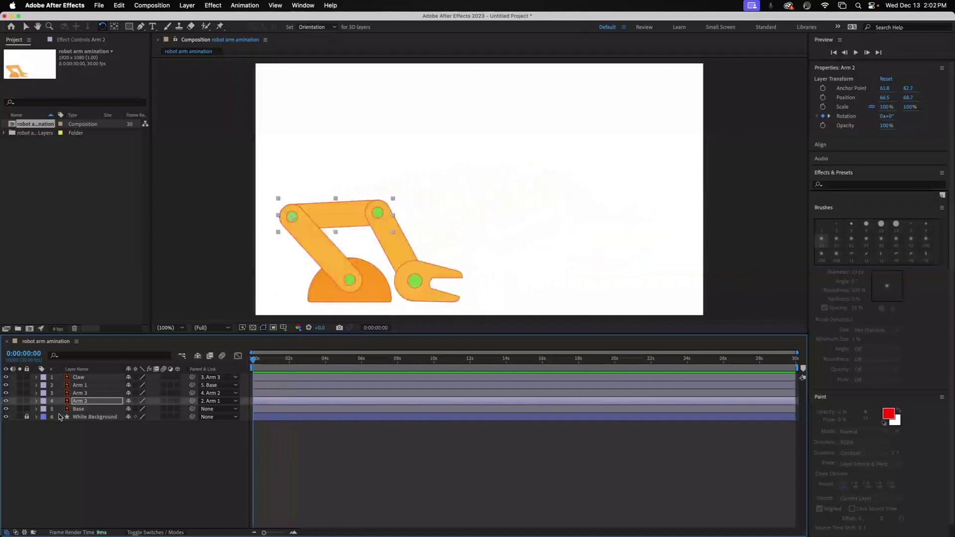
- Move Arm 3's anchor point to the center of its upper joint circle
left_click(78, 394)
left_click(36, 394)
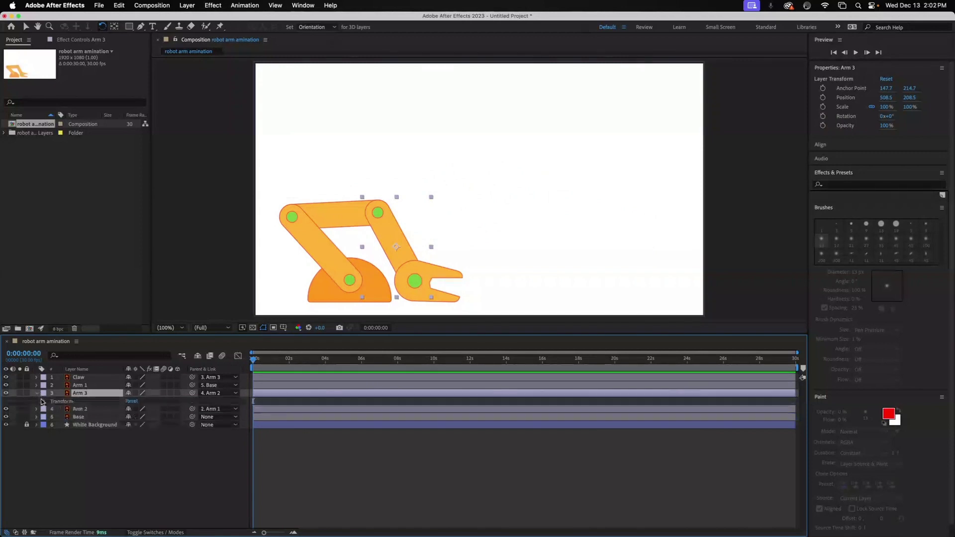
left_click(45, 402)
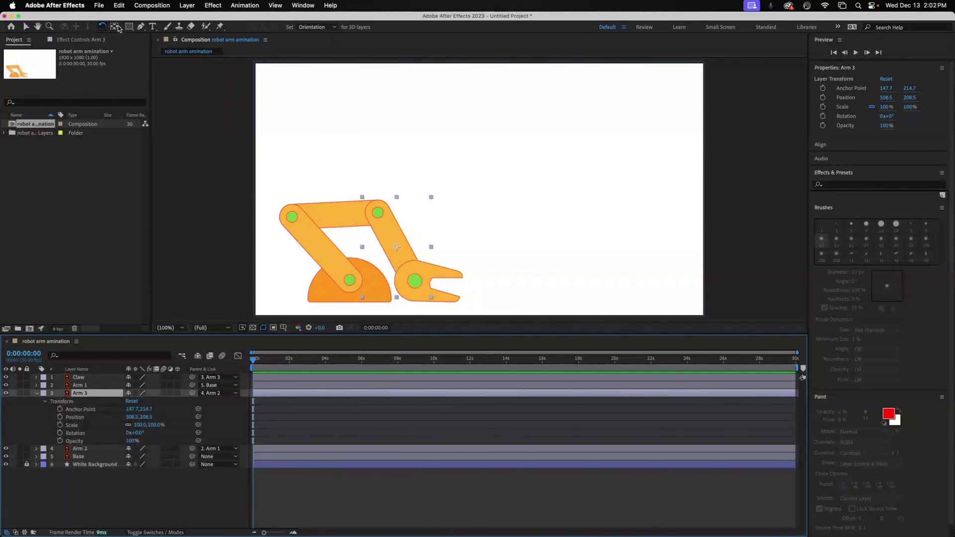
key("y")
left_click_drag(397, 250, 378, 214)
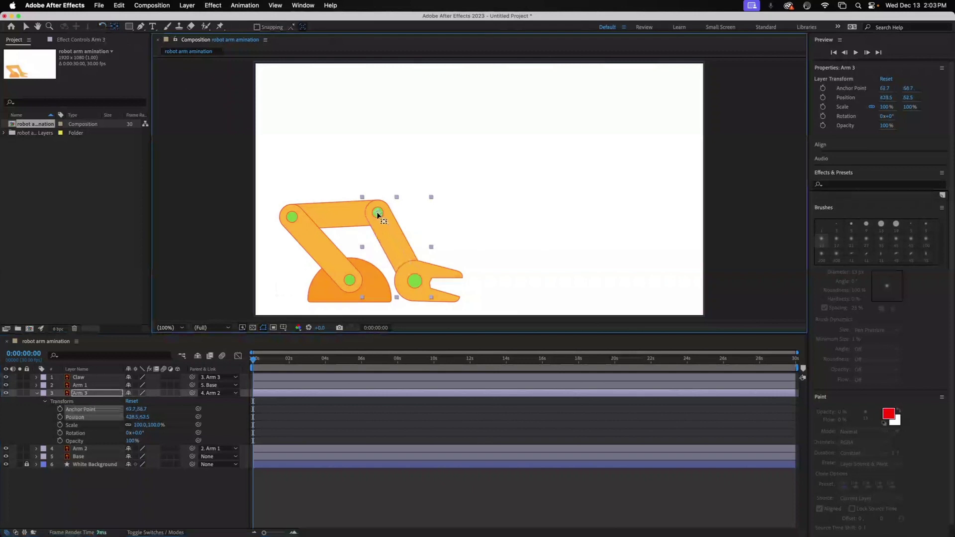
left_click_drag(378, 214, 381, 218)
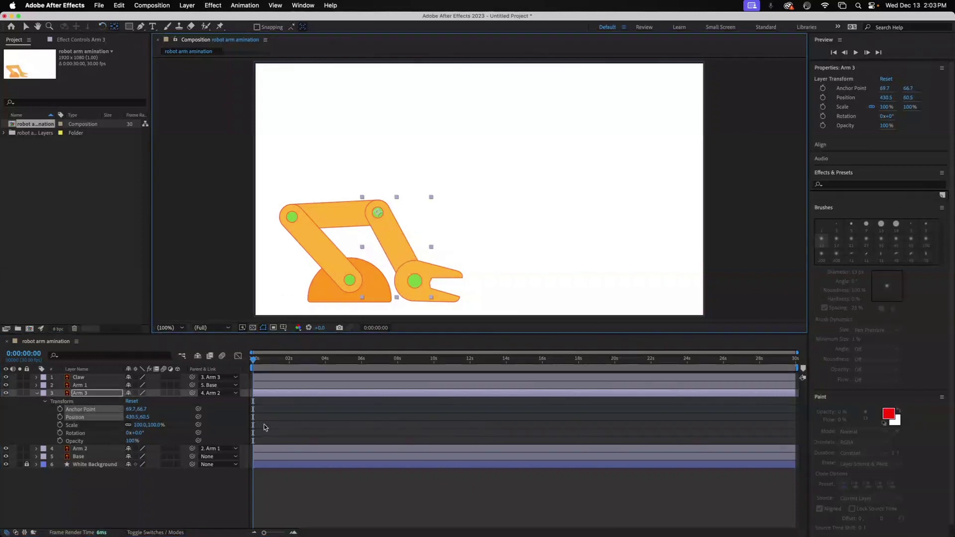
- Keyframe Arm 3's rotation at 0s and swing it up to -48.5° at 1 second
left_click(60, 434)
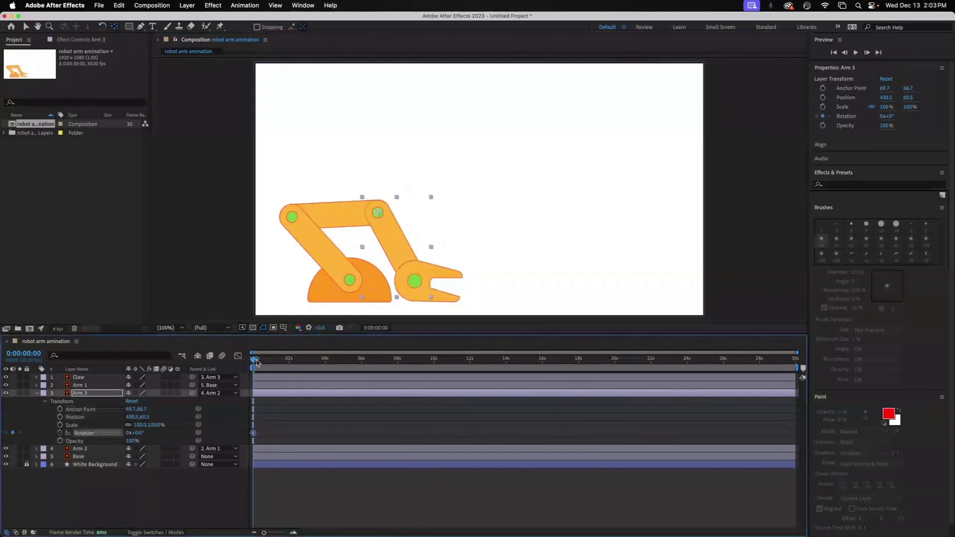
left_click_drag(253, 361, 271, 361)
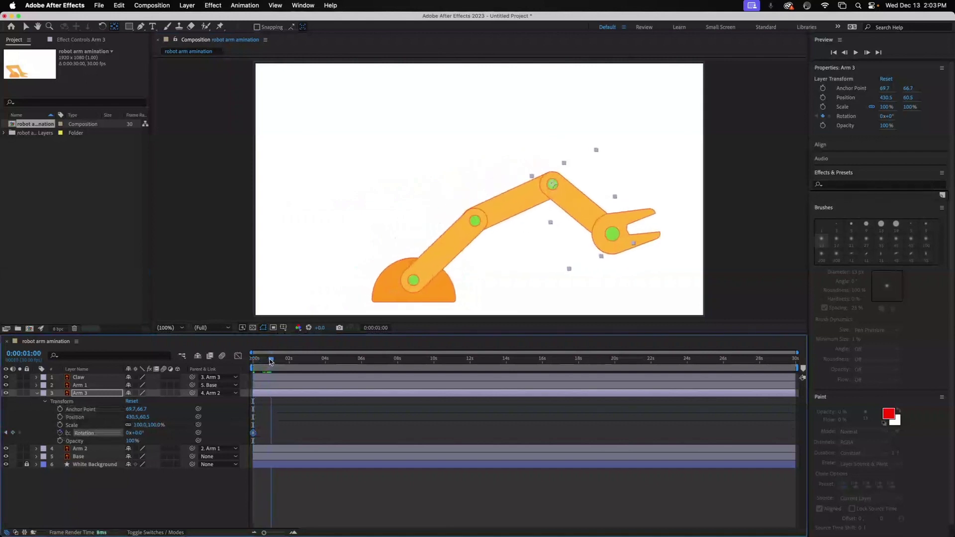
left_click(103, 28)
left_click_drag(607, 225, 629, 169)
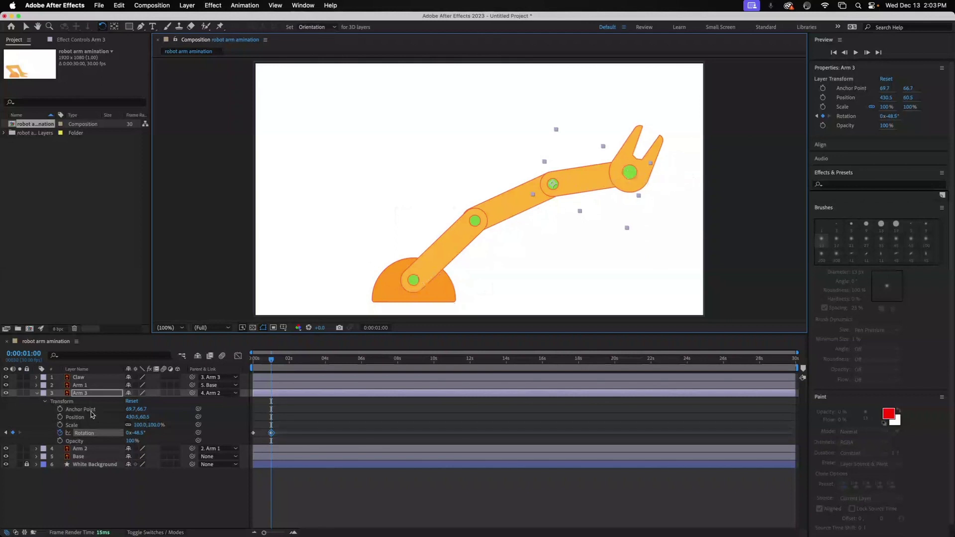
- Collapse Arm 3's properties and expand the Claw layer's Transform properties
left_click(37, 393)
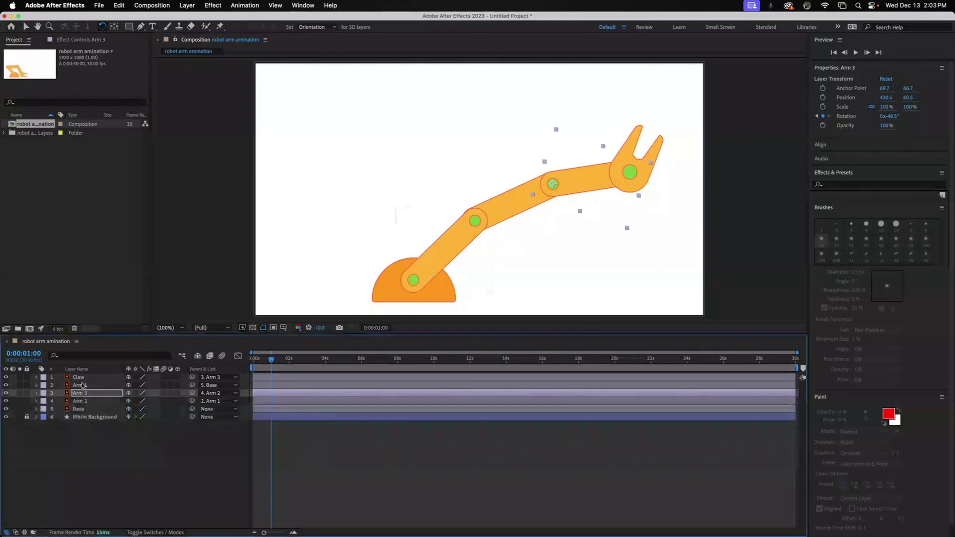
left_click(36, 378)
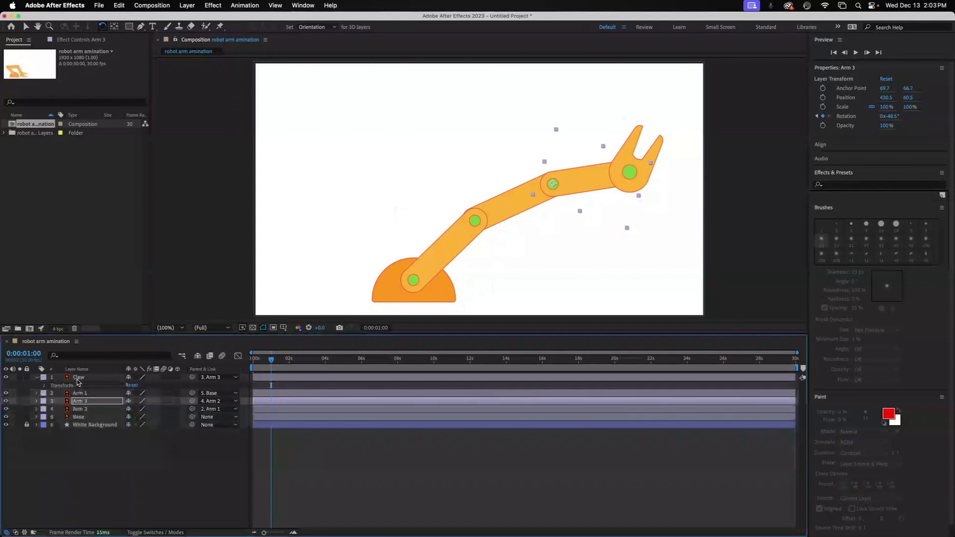
left_click(45, 386)
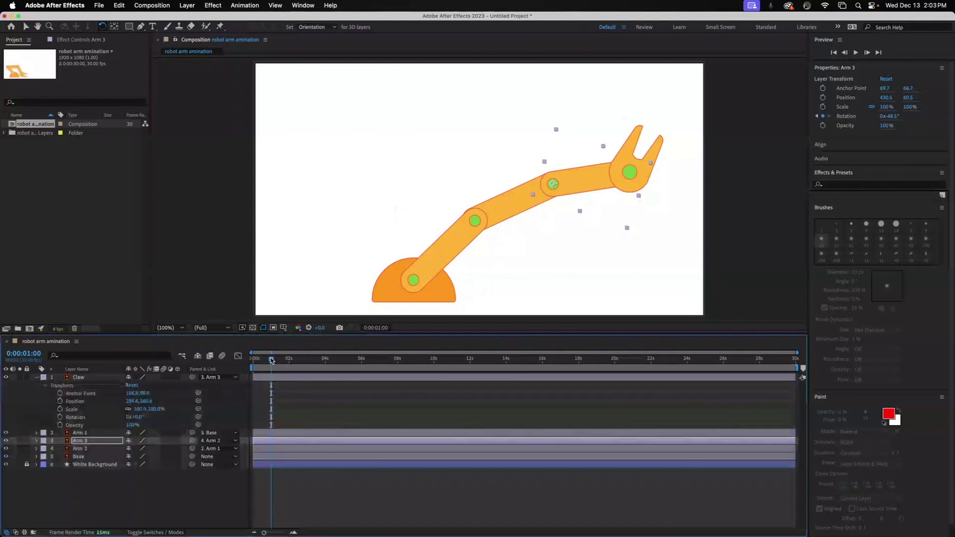
- Rewind toward 0:00 and preview the arm unfolding into its raised reach
left_click_drag(273, 362, 234, 364)
key("space")
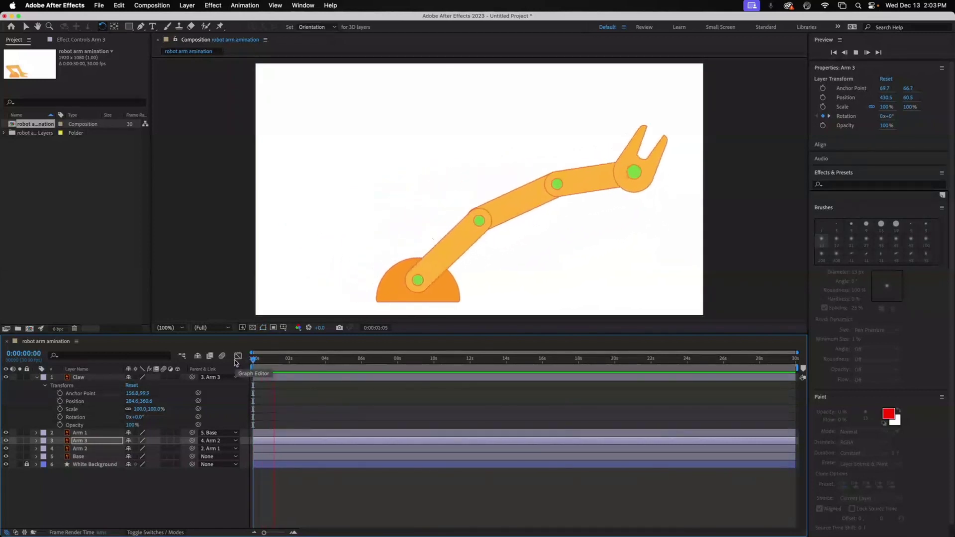
key("space")
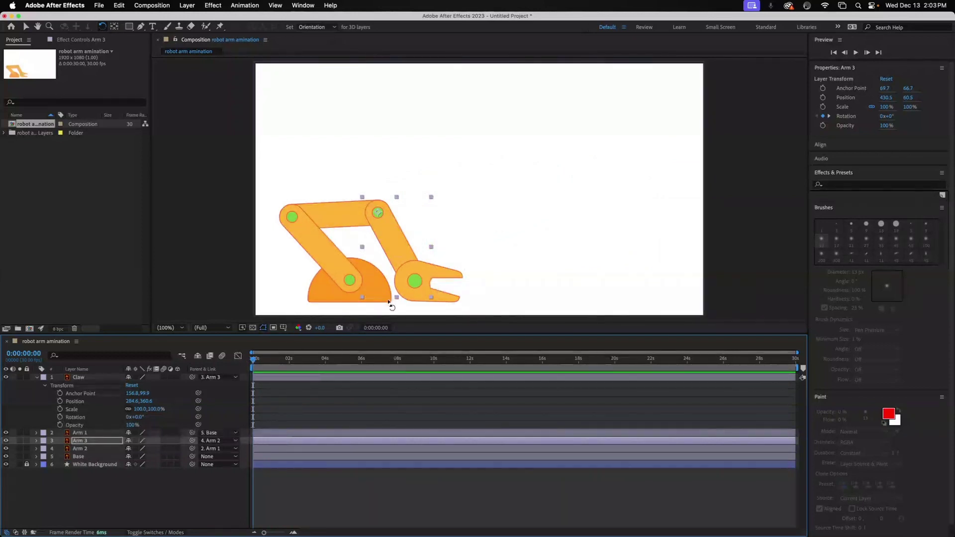
- Move the Claw's anchor point onto its green joint with the Pan Behind tool
left_click(93, 380)
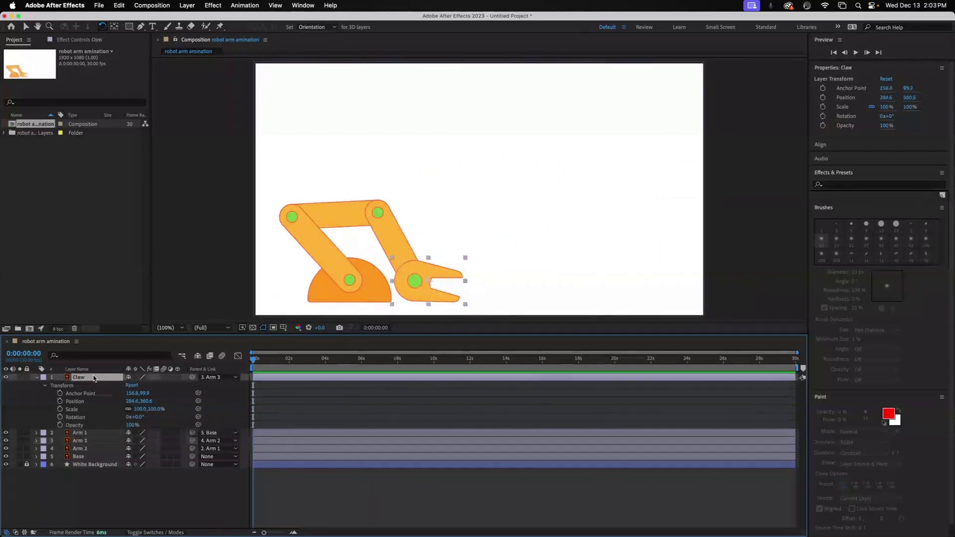
left_click(114, 26)
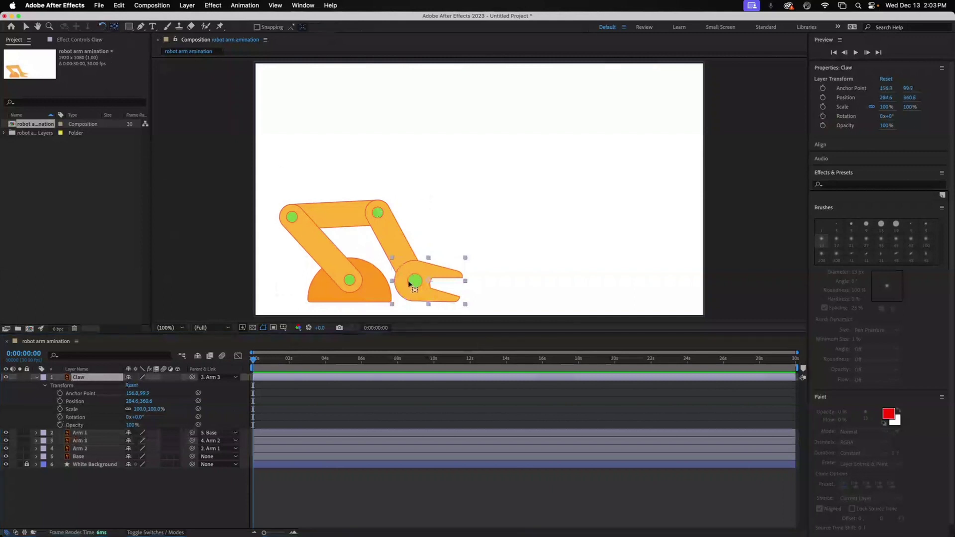
left_click_drag(429, 282, 419, 283)
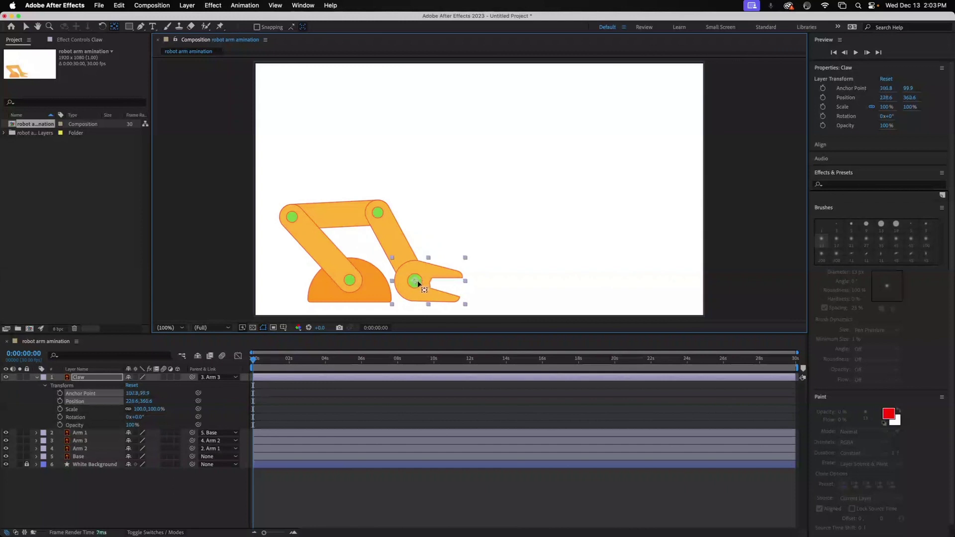
- Keyframe the Claw's rotation at 0s and turn it to 61.9° at 1 second
left_click(103, 27)
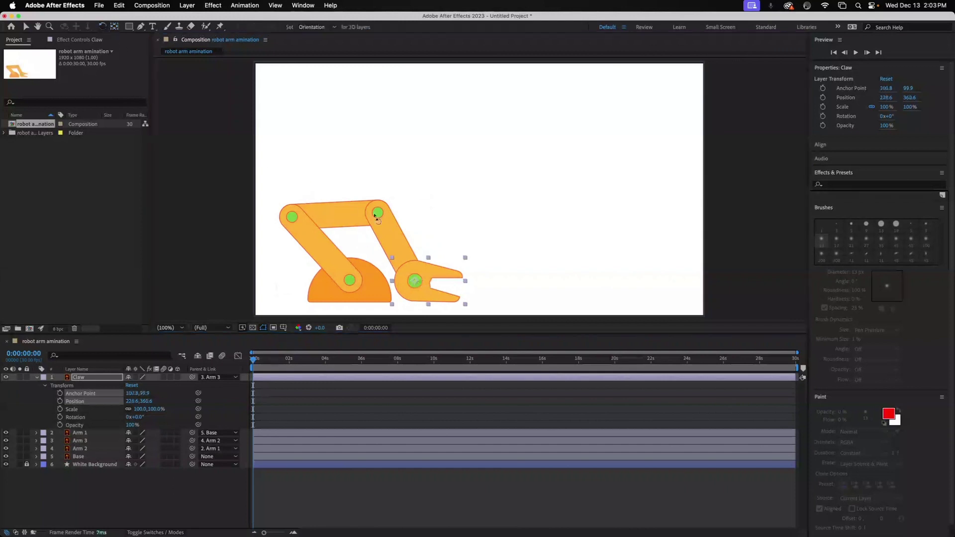
left_click(60, 418)
left_click_drag(254, 363, 273, 363)
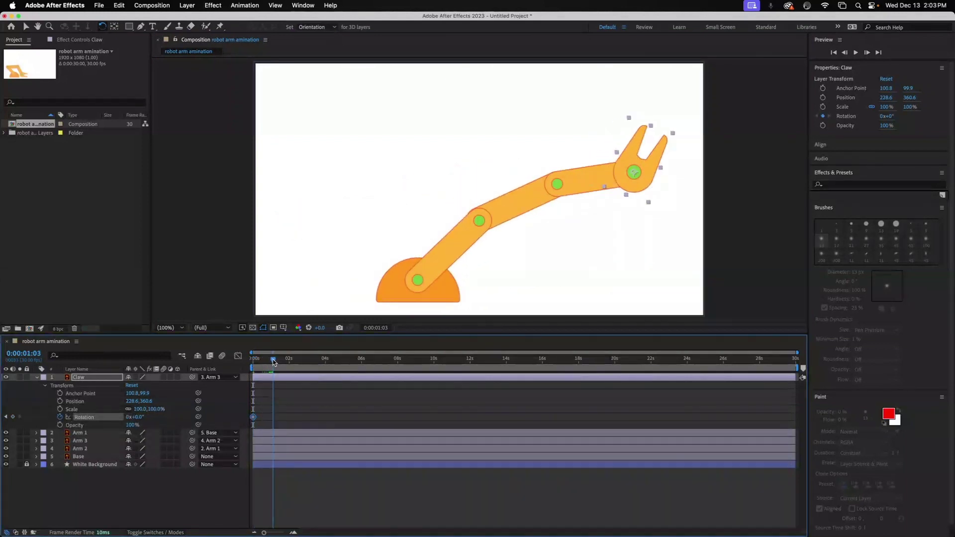
left_click_drag(273, 361, 271, 362)
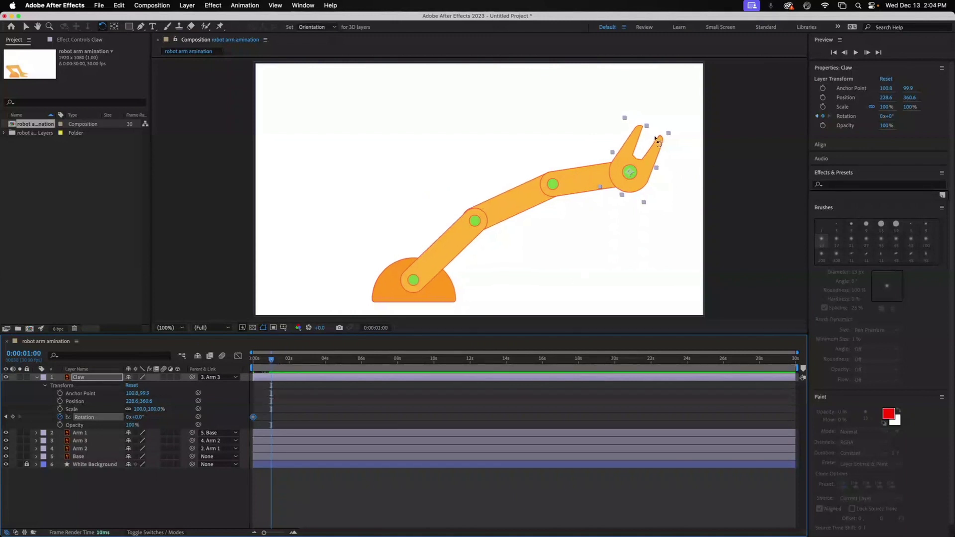
left_click_drag(658, 141, 670, 178)
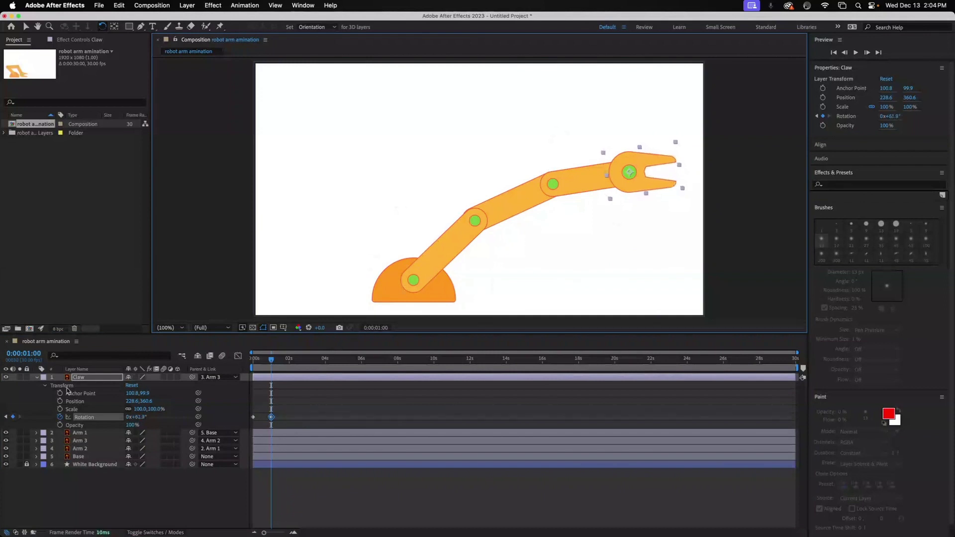
left_click(38, 378)
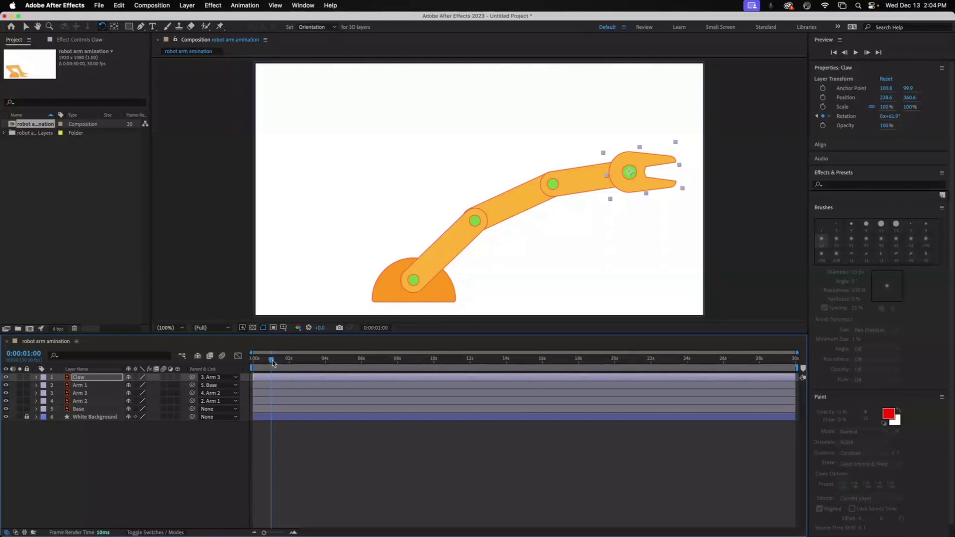
mouse_move(273, 363)
left_mouse_down()
mouse_move(253, 363)
mouse_move(281, 362)
mouse_move(255, 363)
mouse_move(273, 362)
left_mouse_up()
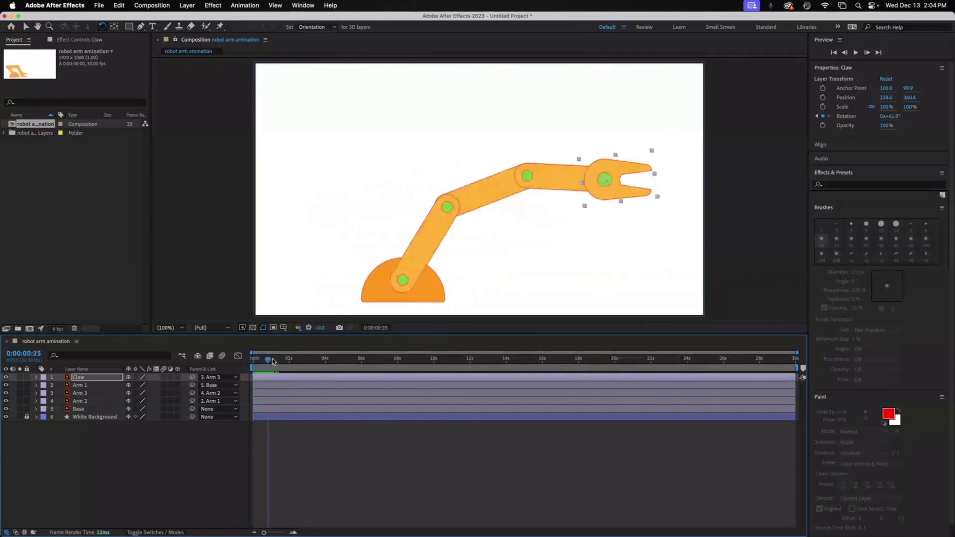
key("space")
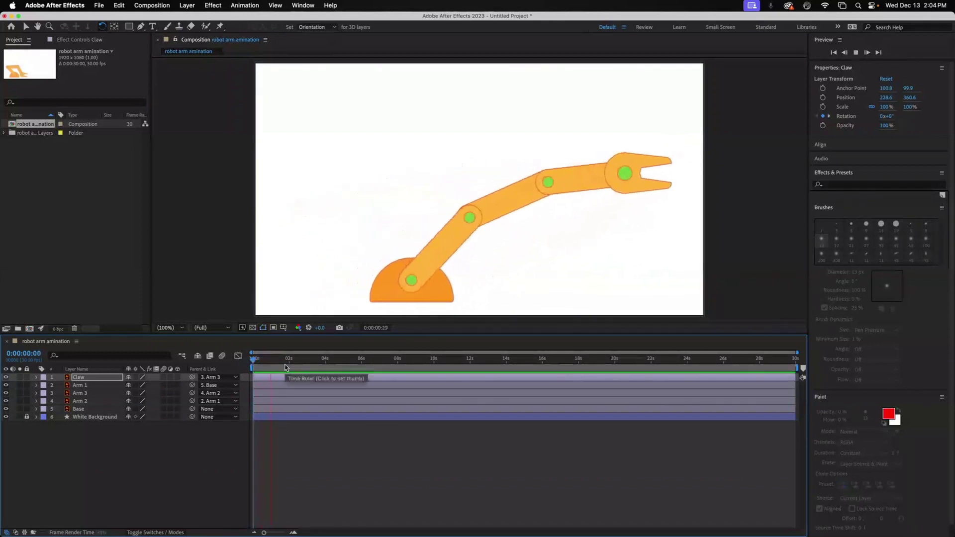
left_click(255, 362)
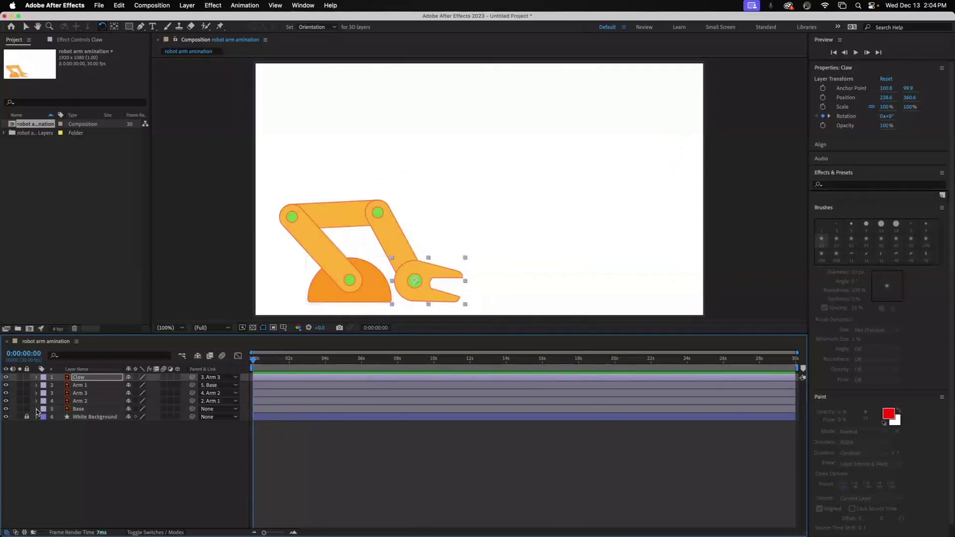
left_click(36, 409)
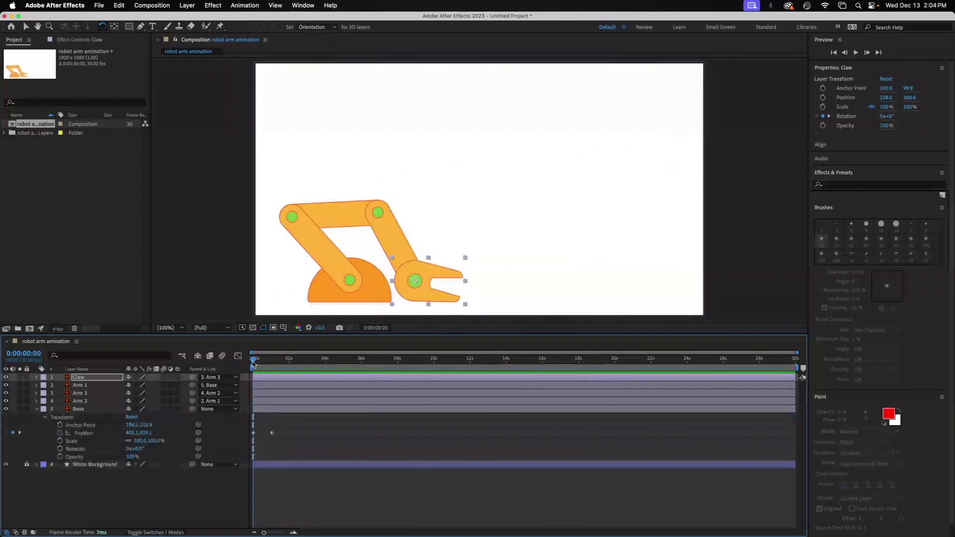
- Drag the Base's 1:02 Position keyframe farther right to 763.2, 929.1, undoing a stray rotation
key("k")
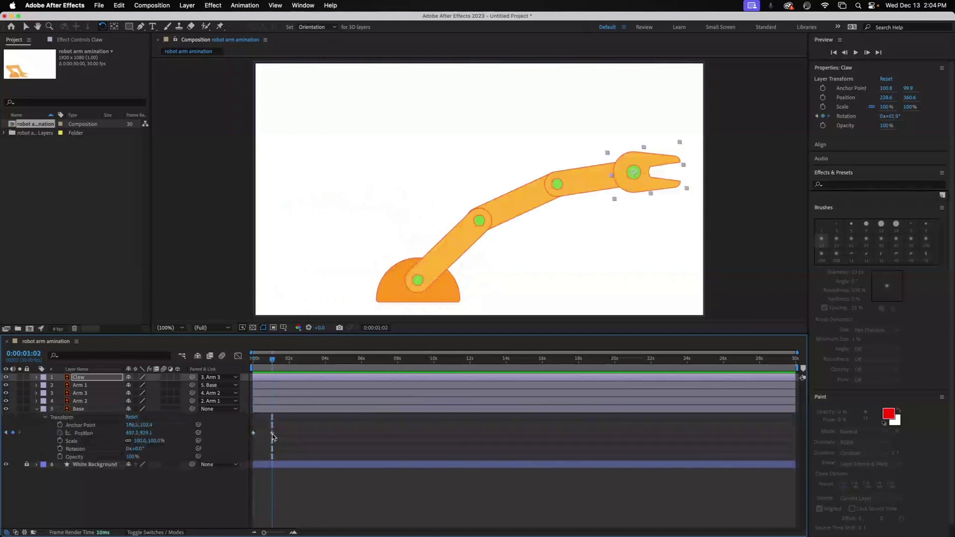
left_click(273, 434)
left_click_drag(430, 305, 438, 297)
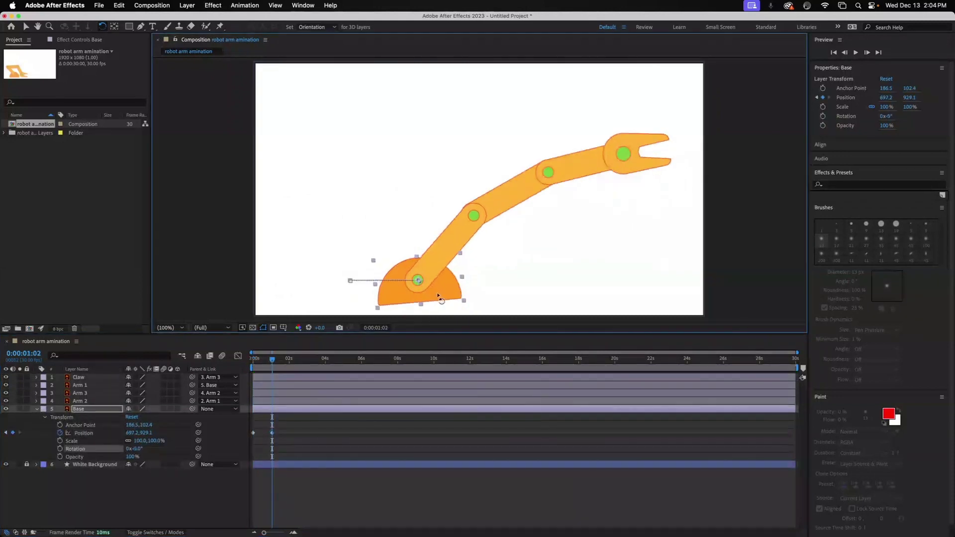
key("ctrl+z")
left_click(27, 27)
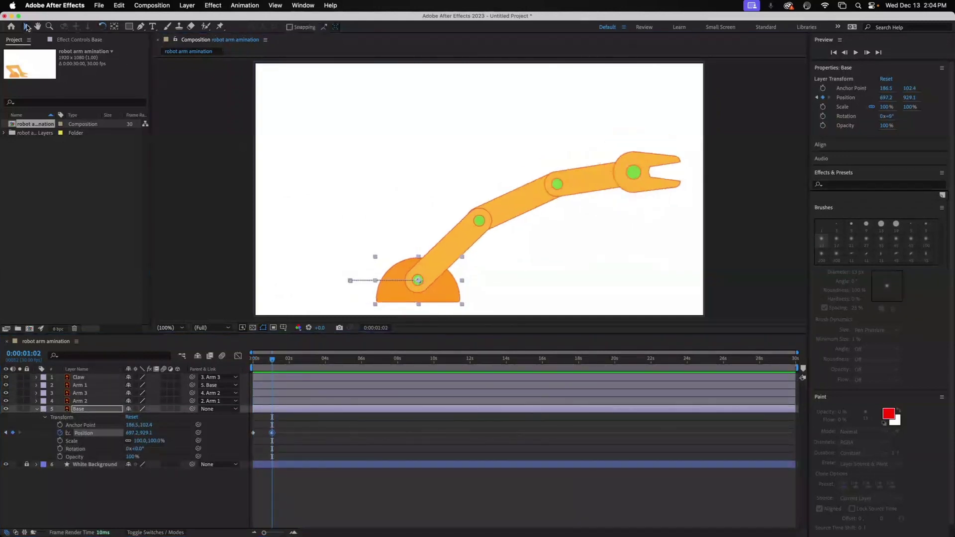
left_click_drag(444, 299, 460, 299)
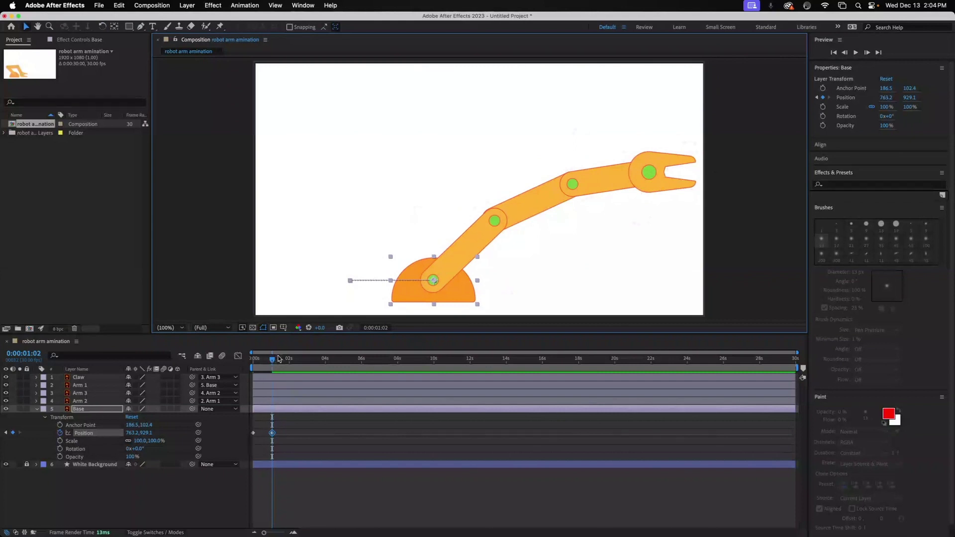
- Rewind to frame 0, collapse Base's properties, and preview the animation
left_click(39, 410)
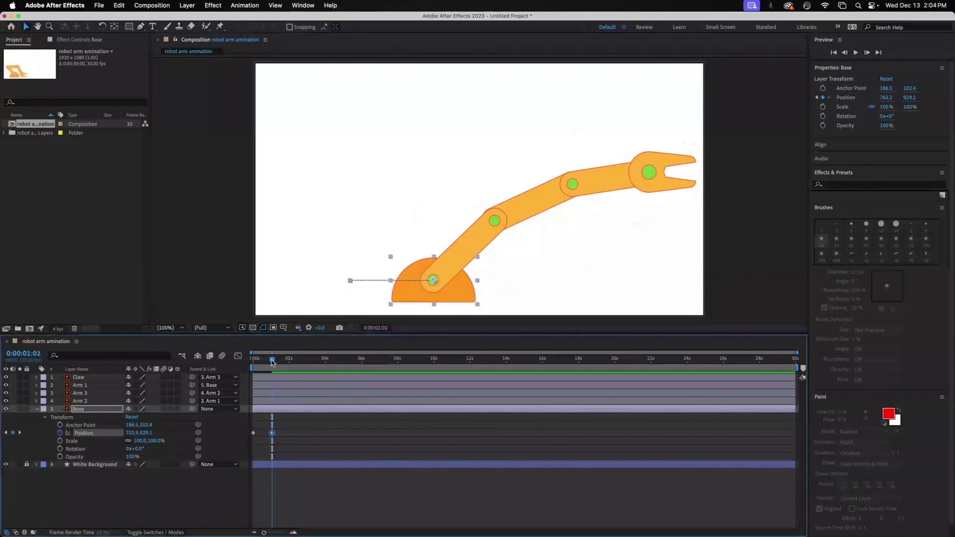
left_click_drag(273, 363, 254, 360)
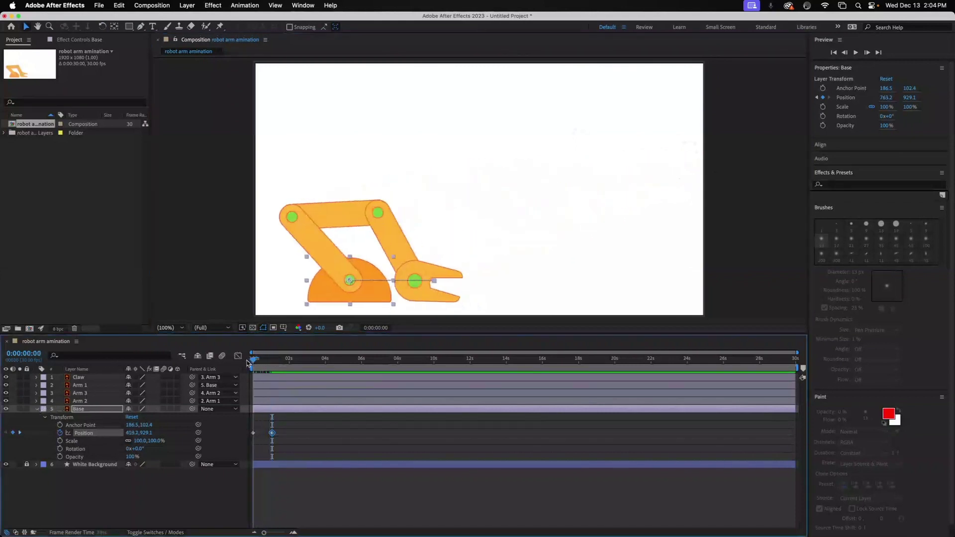
left_click(39, 411)
key("space")
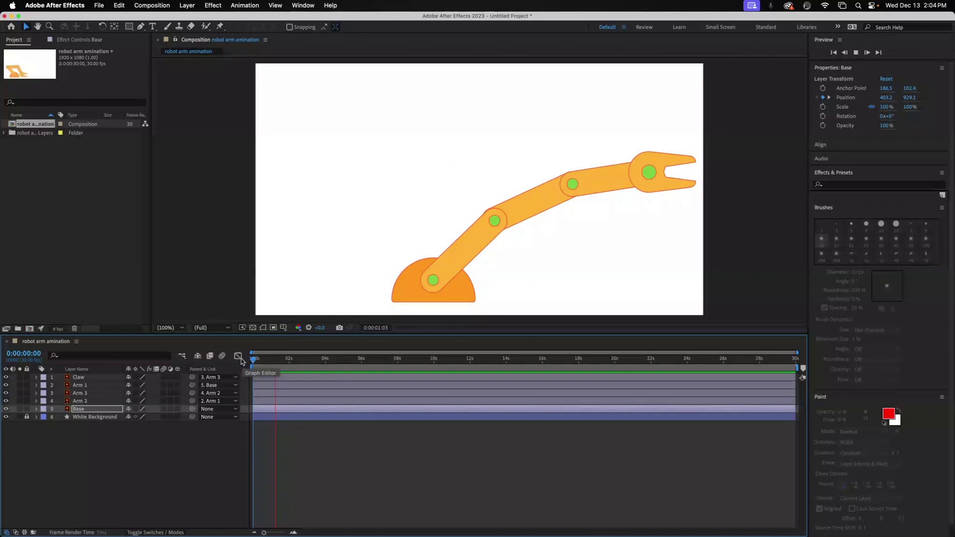
left_click(252, 362)
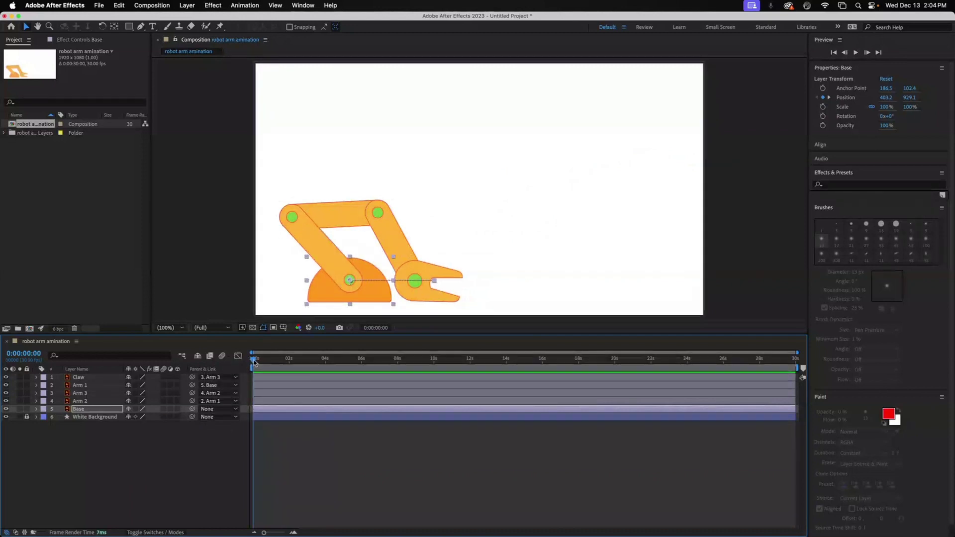
mouse_move(253, 360)
left_mouse_down()
mouse_move(273, 361)
mouse_move(246, 362)
mouse_move(275, 362)
mouse_move(247, 359)
left_mouse_up()
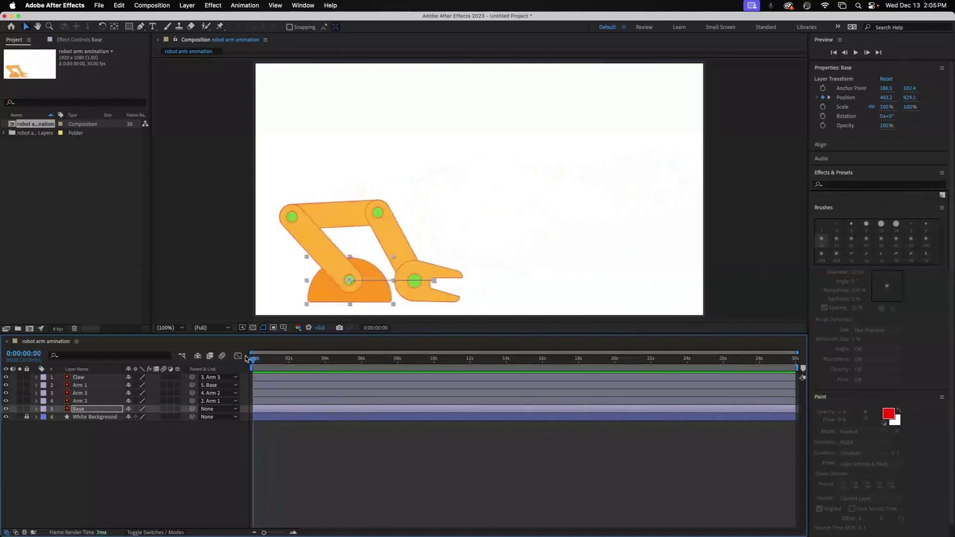